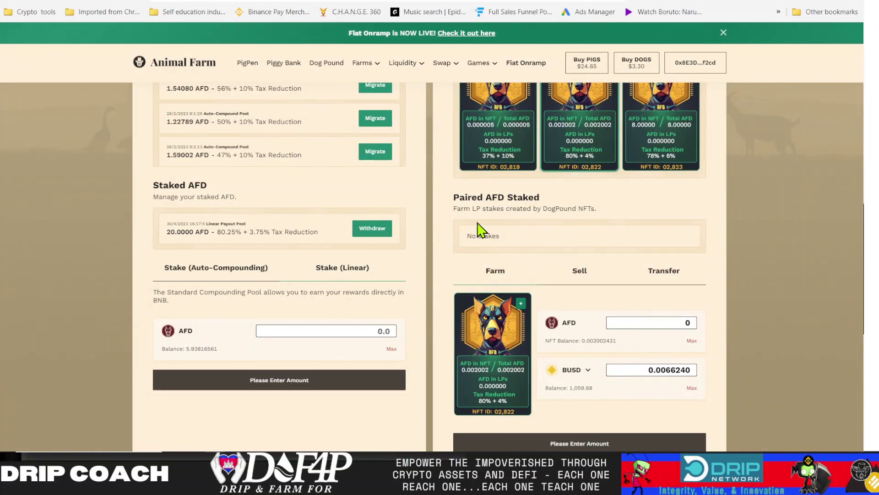
# Scroll through the Old Withdrawn Stakes list, which ranges from 1.03280 to 12.8523 AFD
pyautogui.scroll(1, 435, 213)
pyautogui.scroll(1, 435, 213)
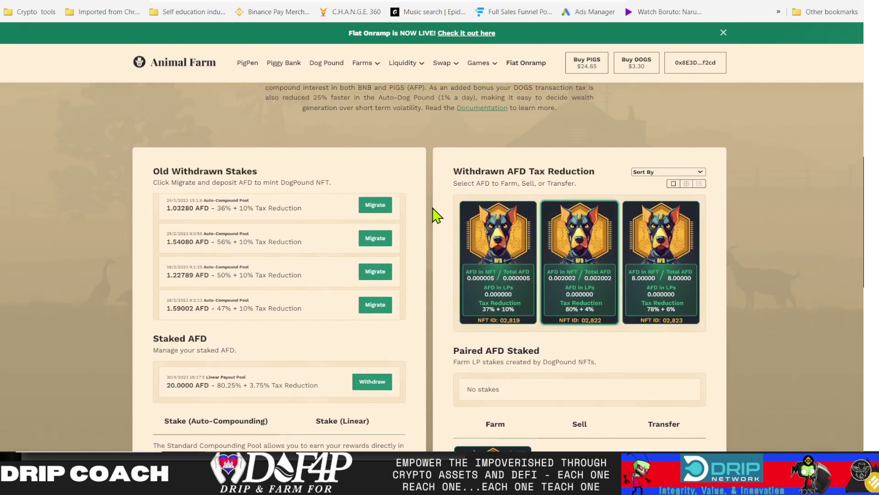
pyautogui.scroll(-1, 435, 213)
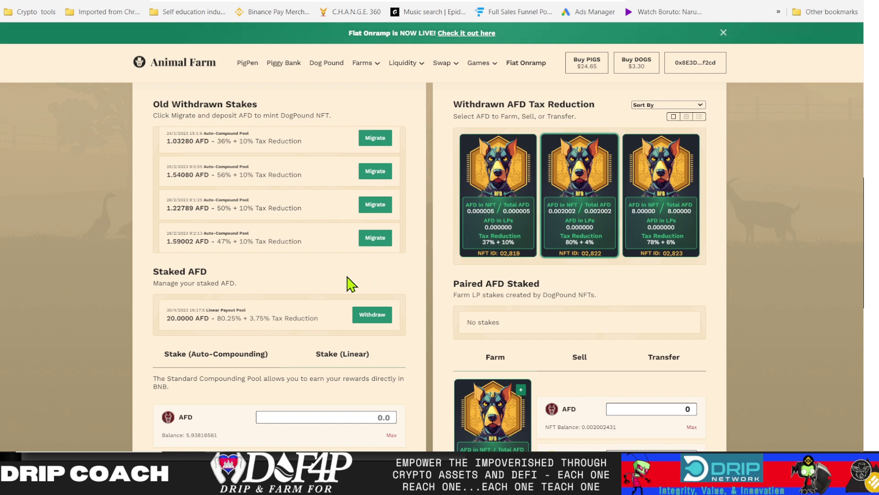
pyautogui.scroll(-1, 307, 275)
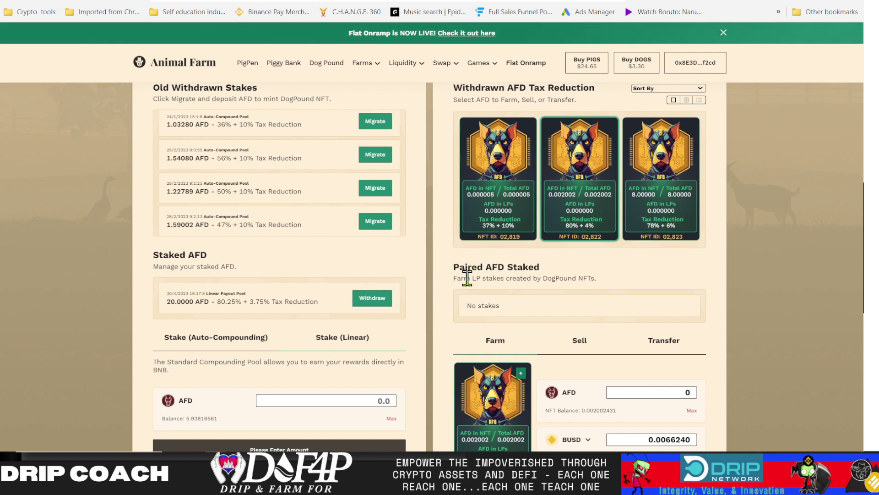
pyautogui.scroll(-1, 372, 282)
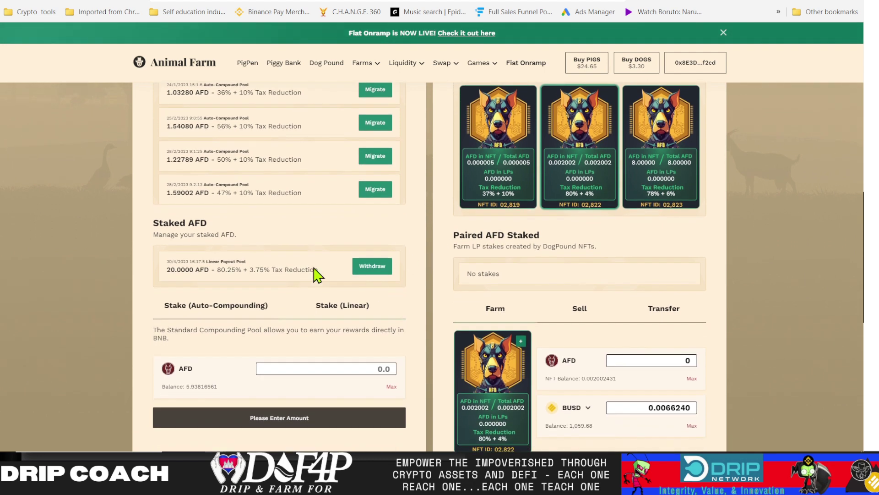
pyautogui.scroll(2, 305, 275)
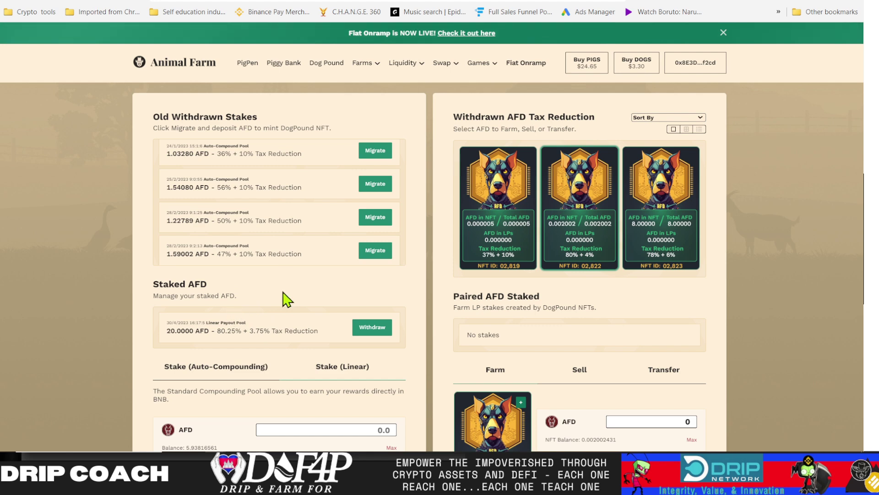
pyautogui.scroll(1, 283, 300)
pyautogui.scroll(-5, 289, 238)
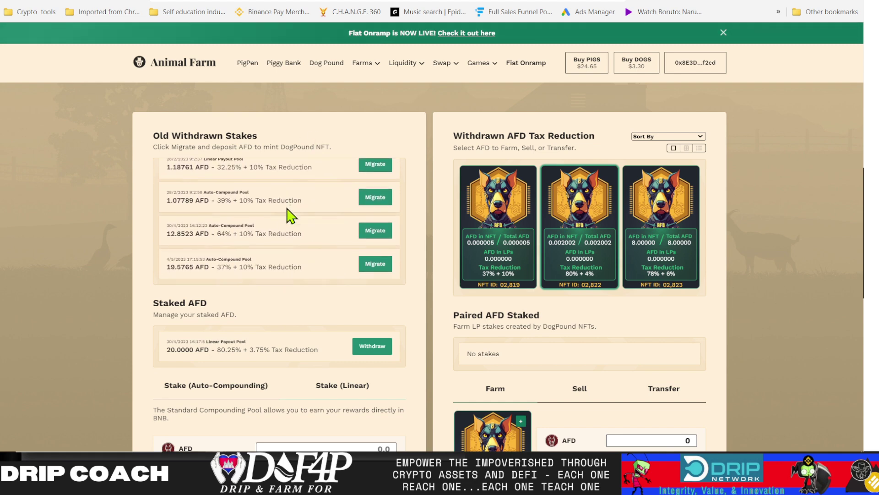
pyautogui.scroll(2, 291, 216)
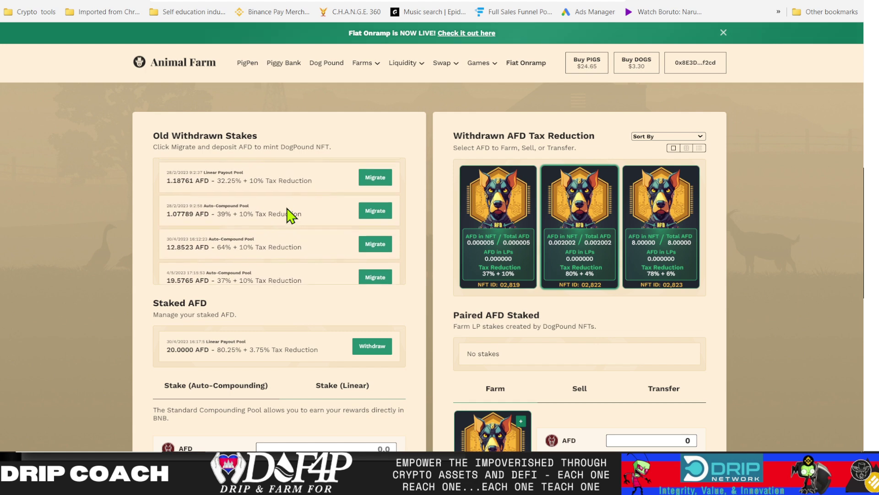
pyautogui.scroll(-1, 292, 215)
pyautogui.scroll(1, 289, 210)
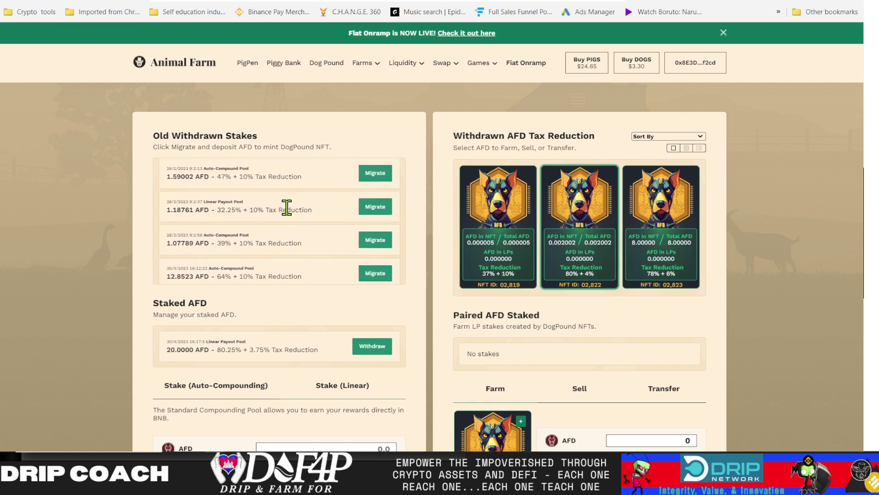
pyautogui.scroll(2, 287, 208)
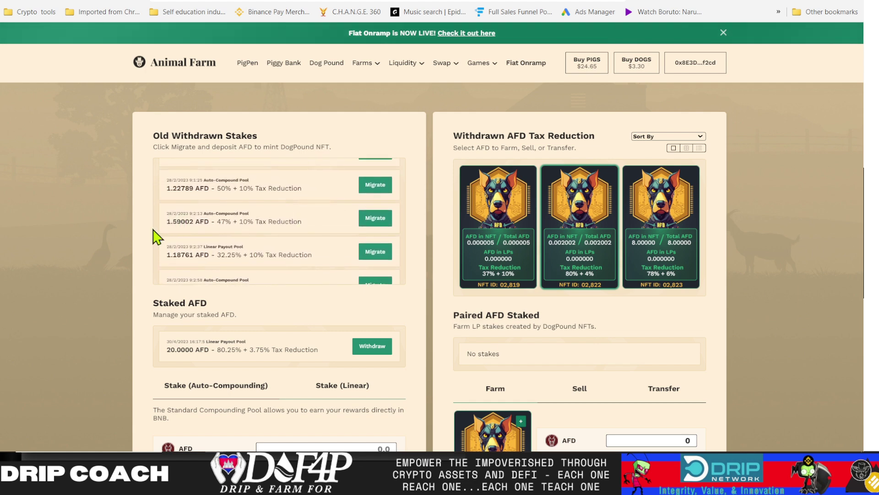
# Highlight the 1.59002 AFD amount and bring the 1.03280 AFD stake into view
pyautogui.moveTo(167, 221); pyautogui.dragTo(209, 222)
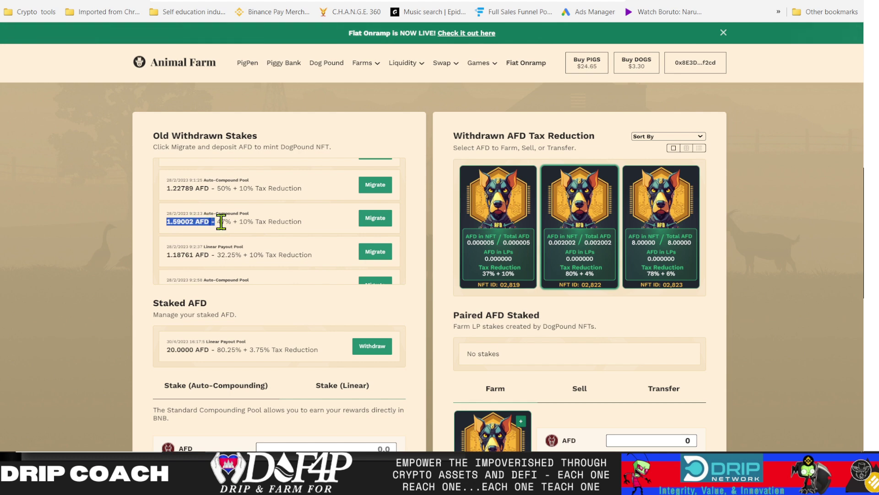
pyautogui.scroll(2, 270, 229)
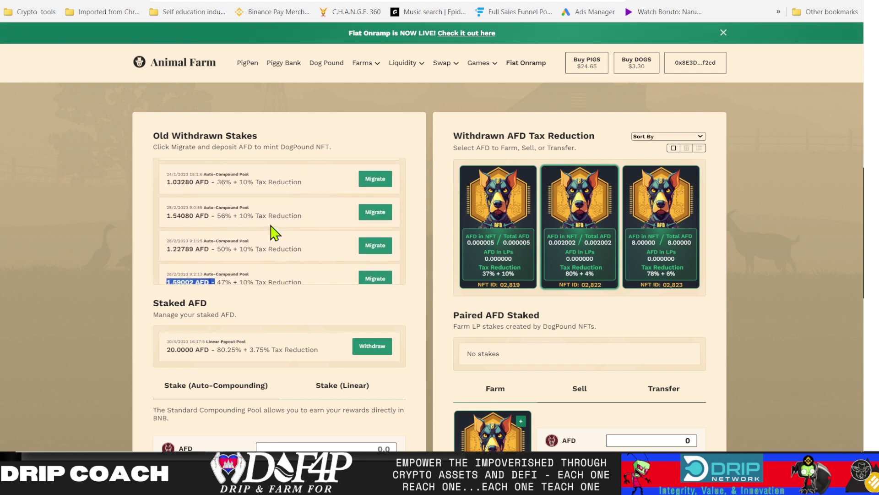
pyautogui.scroll(-2, 265, 324)
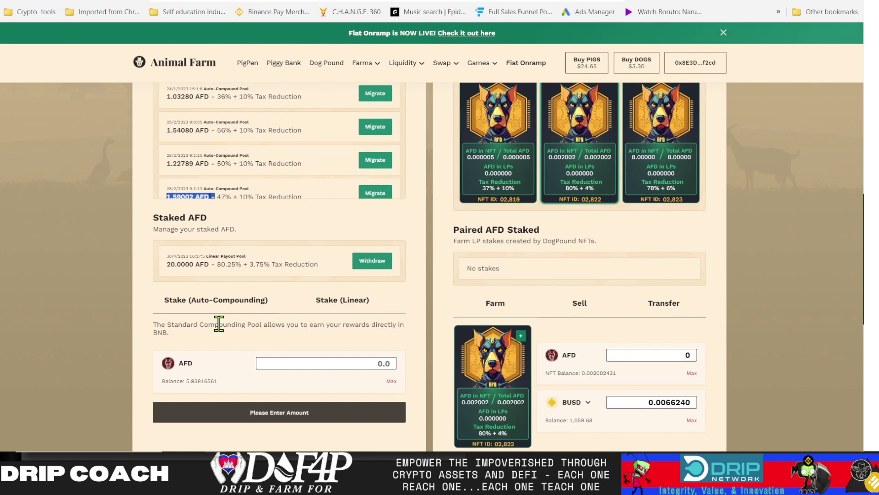
pyautogui.scroll(2, 219, 323)
pyautogui.scroll(-1, 265, 233)
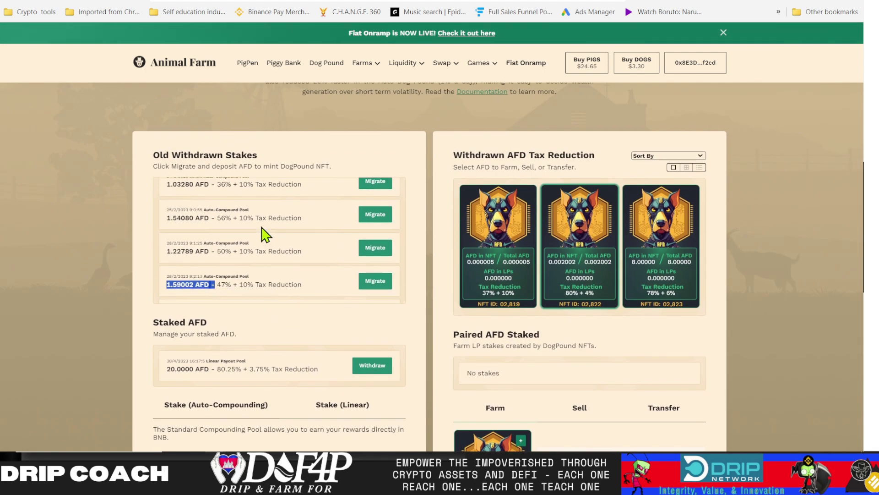
pyautogui.scroll(1, 265, 234)
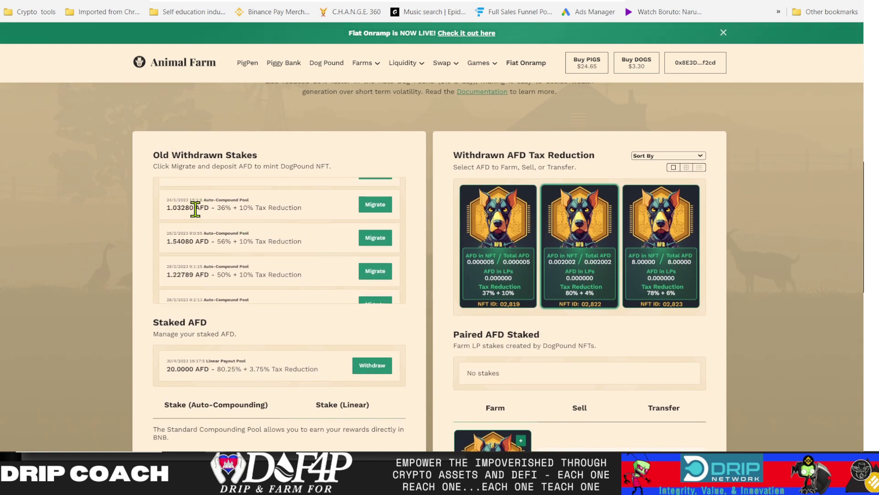
pyautogui.scroll(-1, 197, 213)
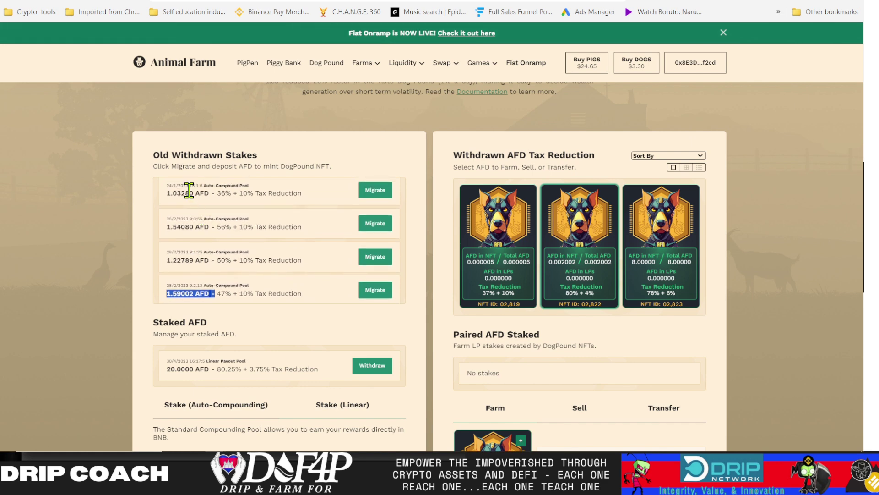
# Migrate the 1.03280 AFD old stake into a new DogPound NFT, signing on the Ledger
pyautogui.click(374, 193)
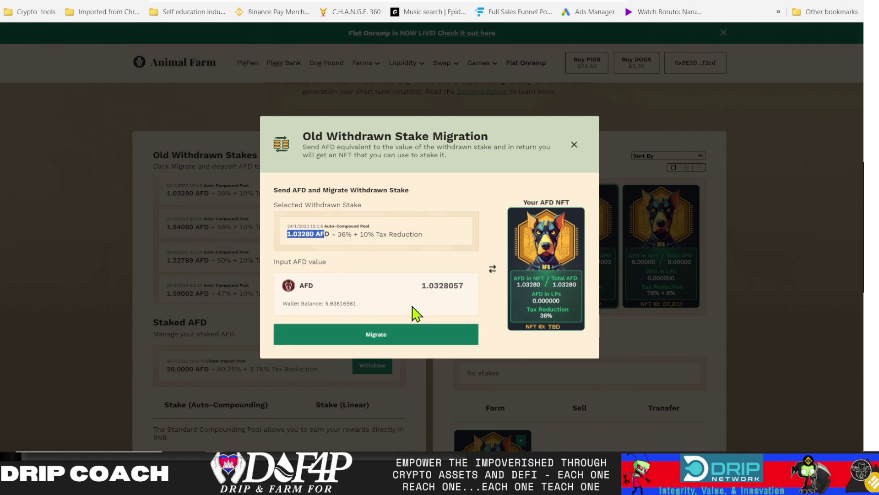
pyautogui.click(390, 335)
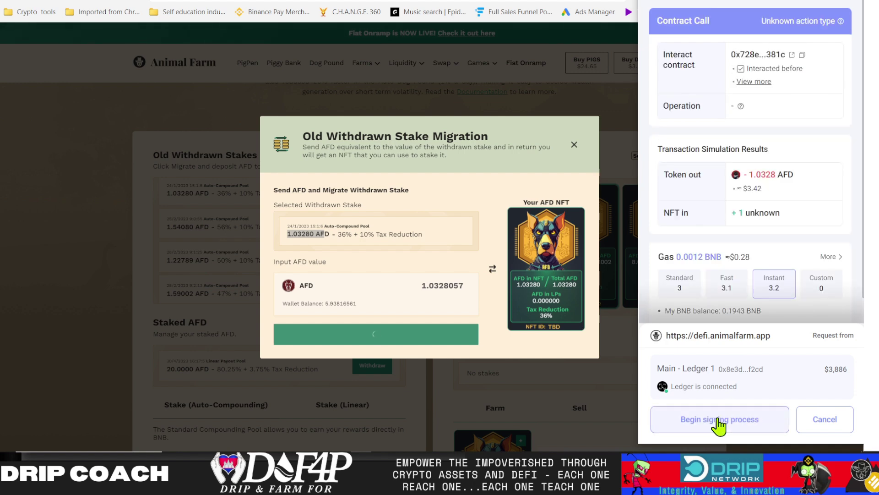
pyautogui.click(719, 425)
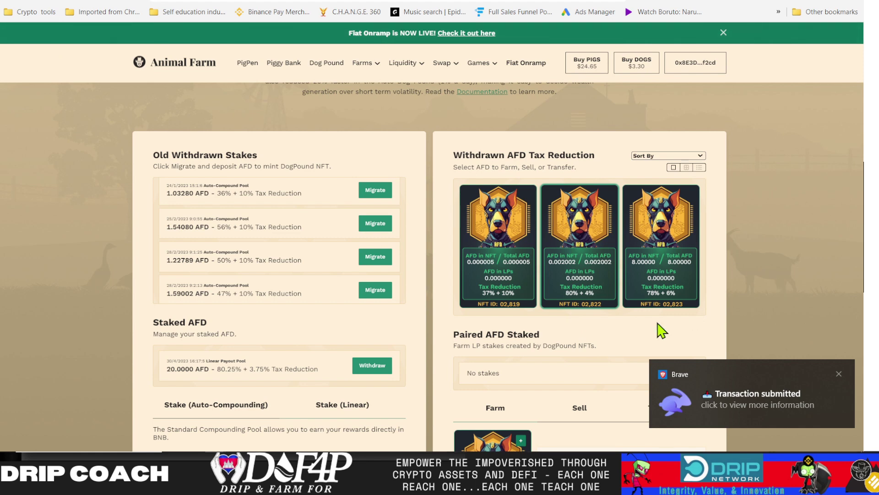
# Scroll down to the NFT cards, highlighting the 4.90535 AFD wallet balance
pyautogui.scroll(-1, 669, 307)
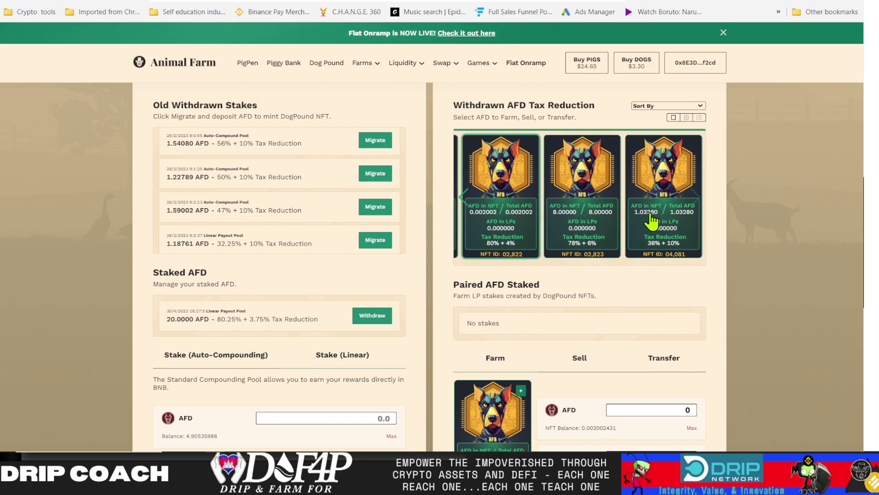
pyautogui.scroll(-2, 366, 312)
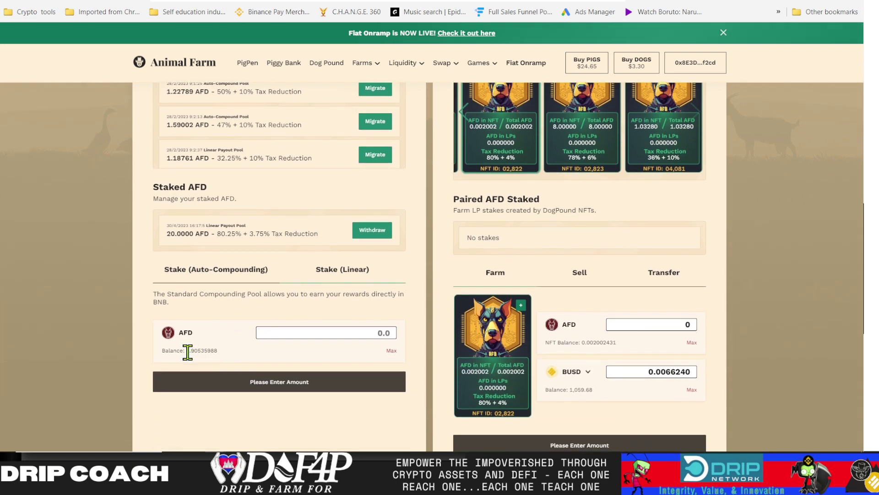
pyautogui.moveTo(185, 350); pyautogui.dragTo(207, 351)
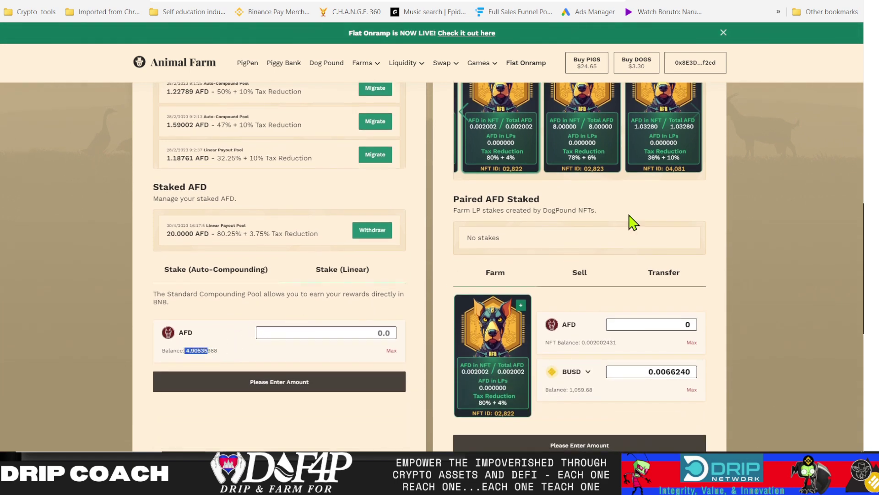
pyautogui.scroll(1, 633, 218)
pyautogui.scroll(-1, 595, 280)
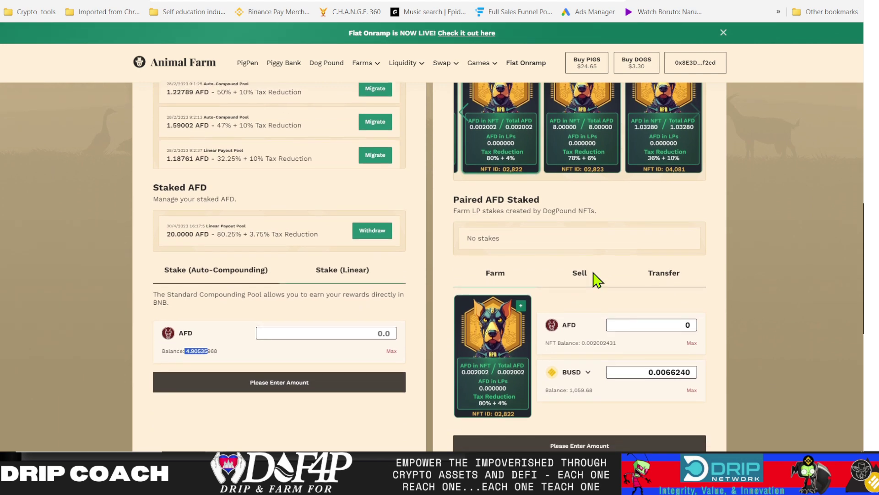
pyautogui.scroll(1, 595, 281)
# Select the new NFT 04,081 holding 1.03280 AFD for farming
pyautogui.click(668, 155)
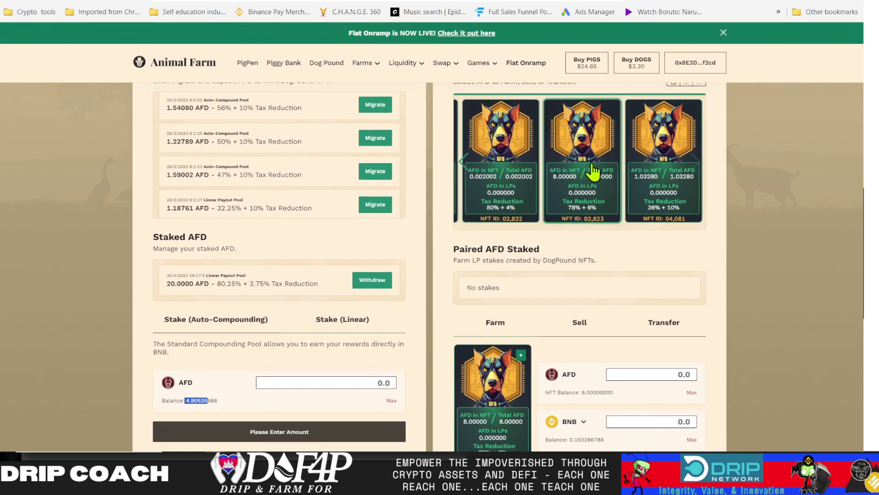
pyautogui.click(644, 169)
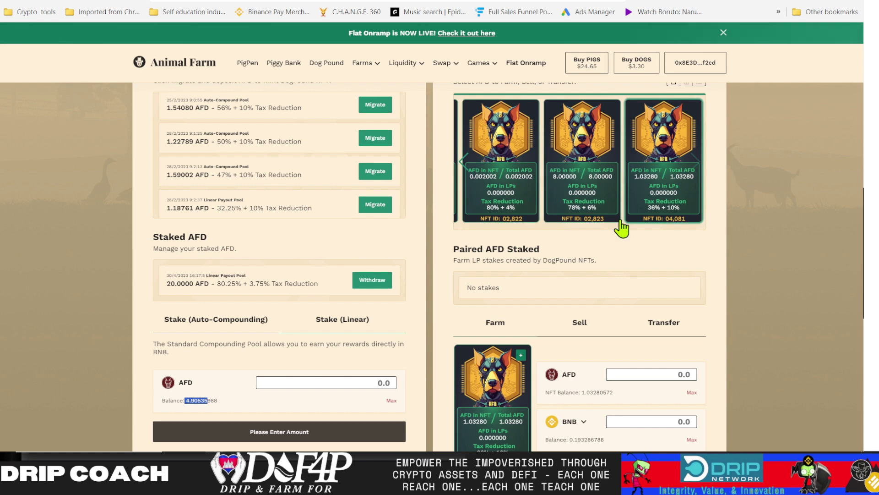
pyautogui.click(676, 221)
pyautogui.scroll(-1, 631, 223)
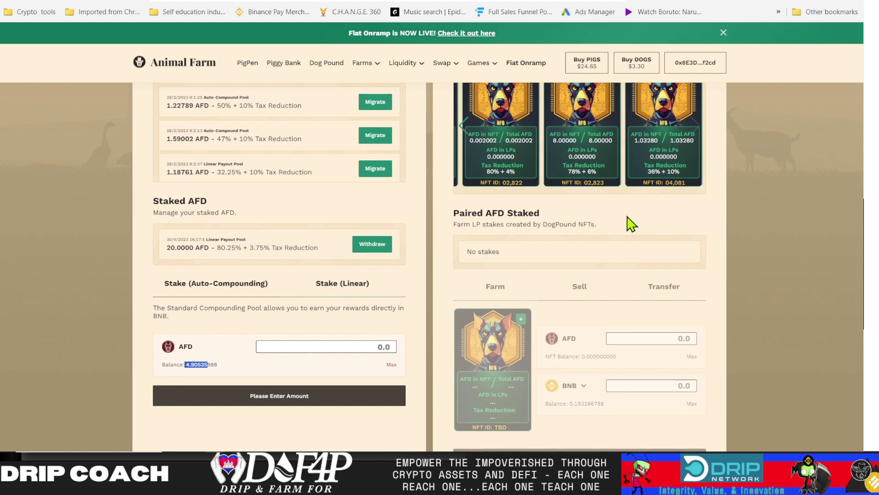
pyautogui.click(653, 165)
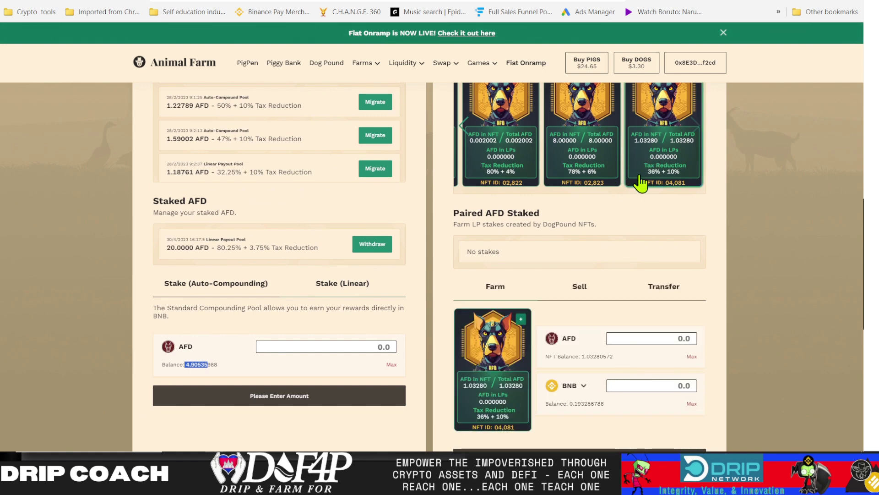
pyautogui.scroll(-1, 646, 184)
# Fill in NFT 04,081's full 1.0328057 AFD balance with Max
pyautogui.click(492, 247)
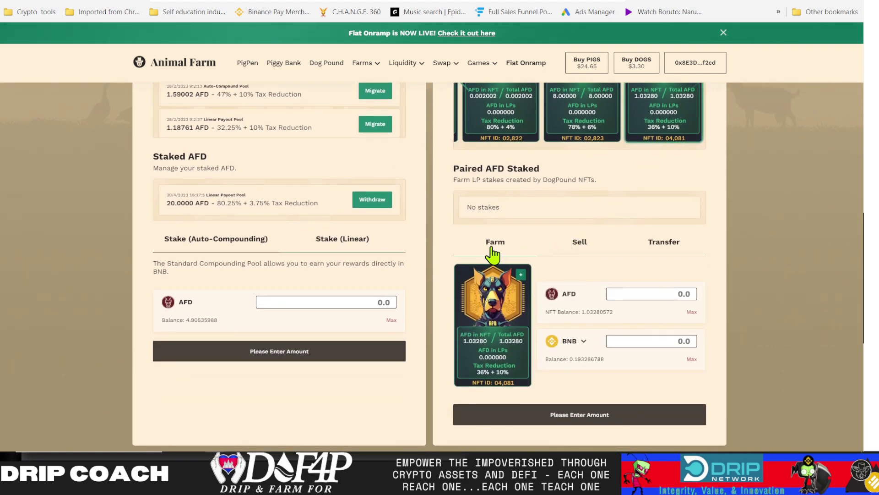
pyautogui.scroll(1, 618, 262)
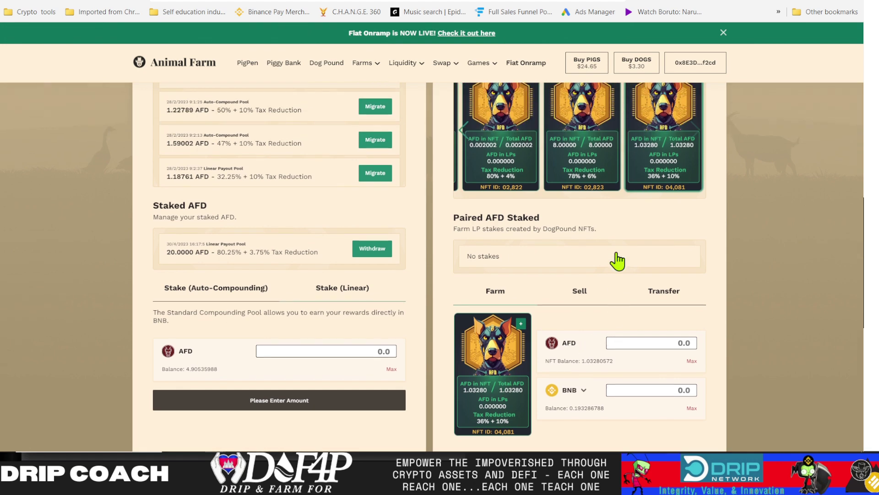
pyautogui.scroll(-1, 625, 284)
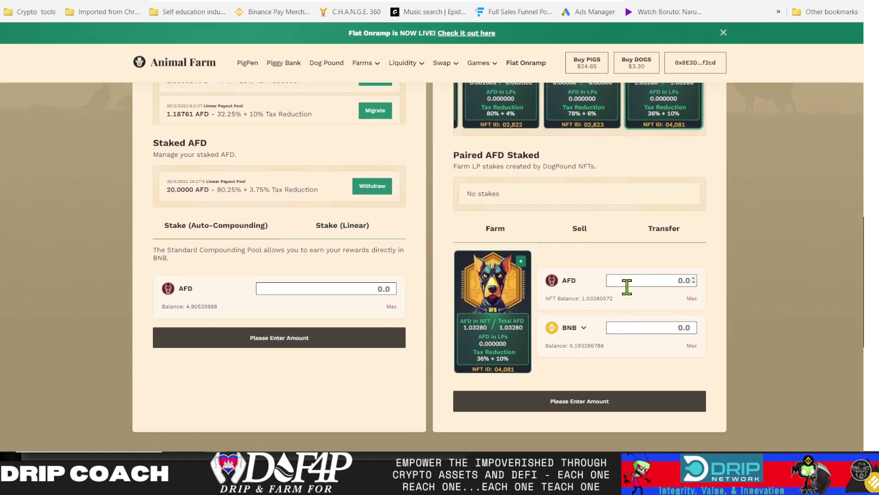
pyautogui.click(689, 298)
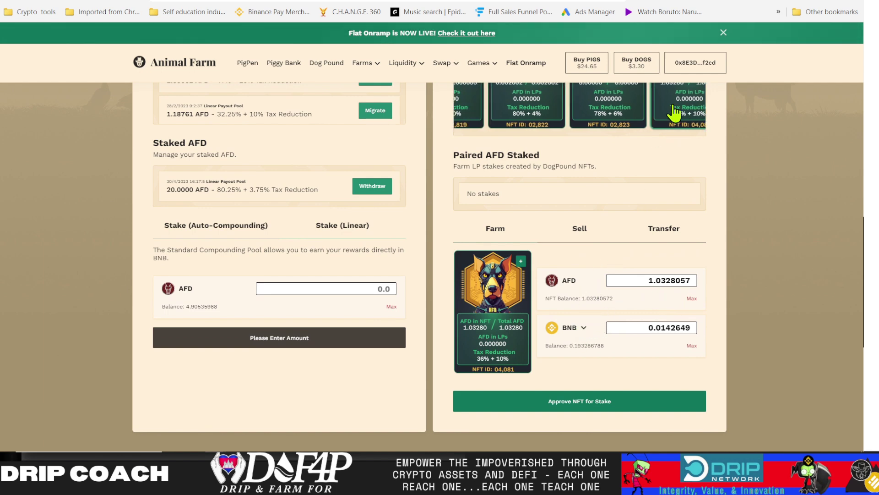
pyautogui.scroll(1, 634, 153)
pyautogui.scroll(1, 632, 153)
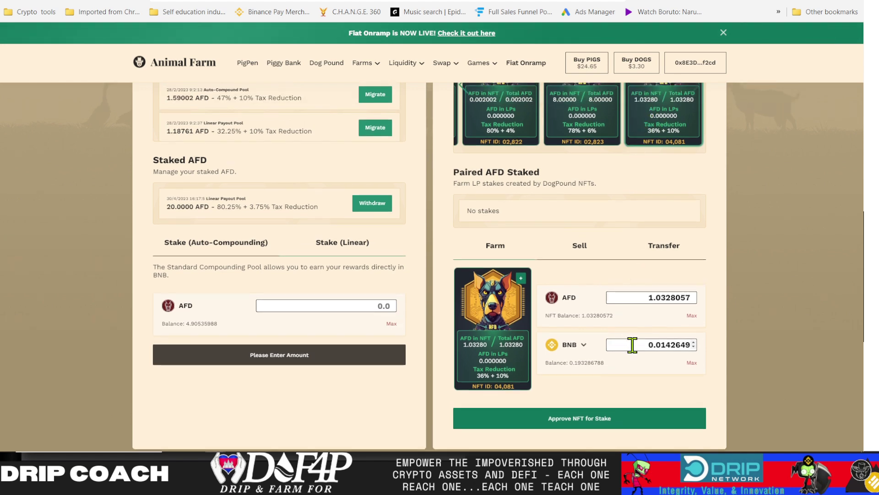
# Switch the pairing token from BNB to BUSD and refill to 1.0328057 AFD with 3.4165239 BUSD
pyautogui.click(583, 350)
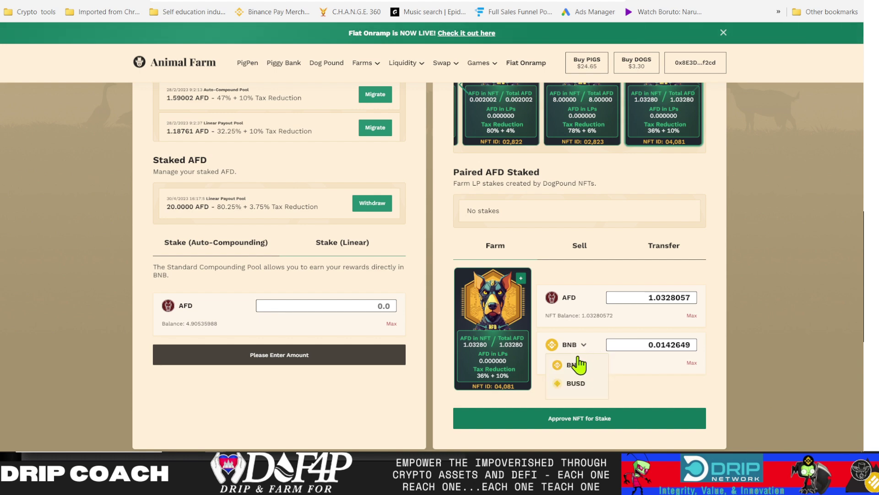
pyautogui.click(586, 389)
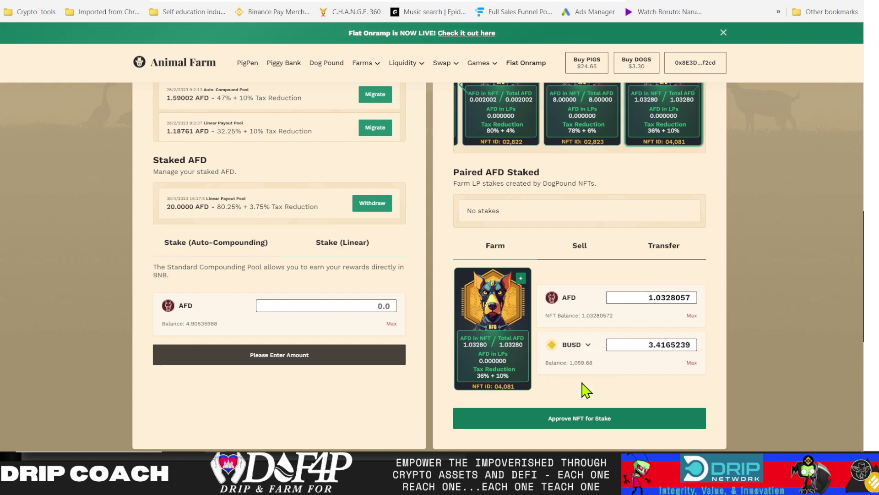
pyautogui.click(692, 363)
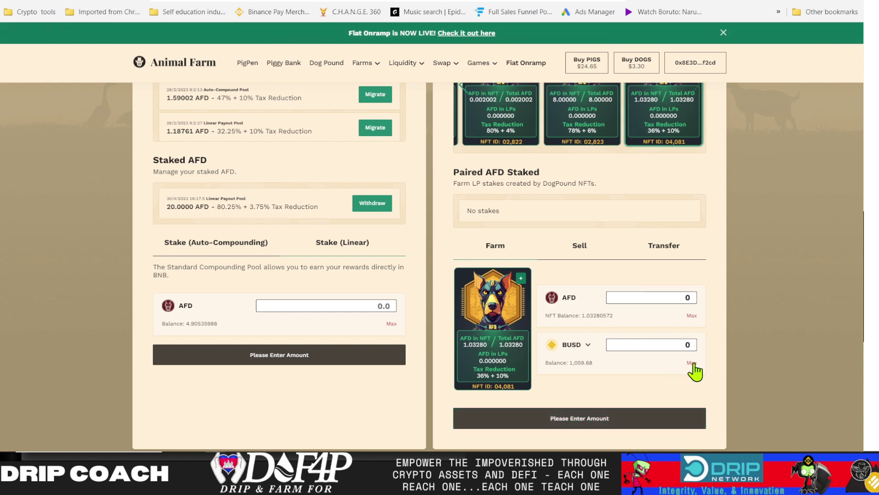
pyautogui.click(693, 315)
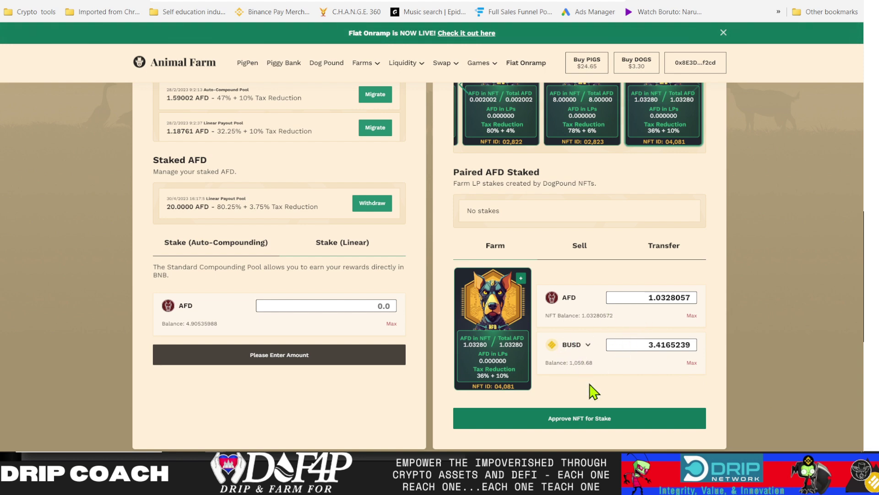
# Approve the DogPound NFT collection for staking and sign the approval on the Ledger
pyautogui.click(584, 422)
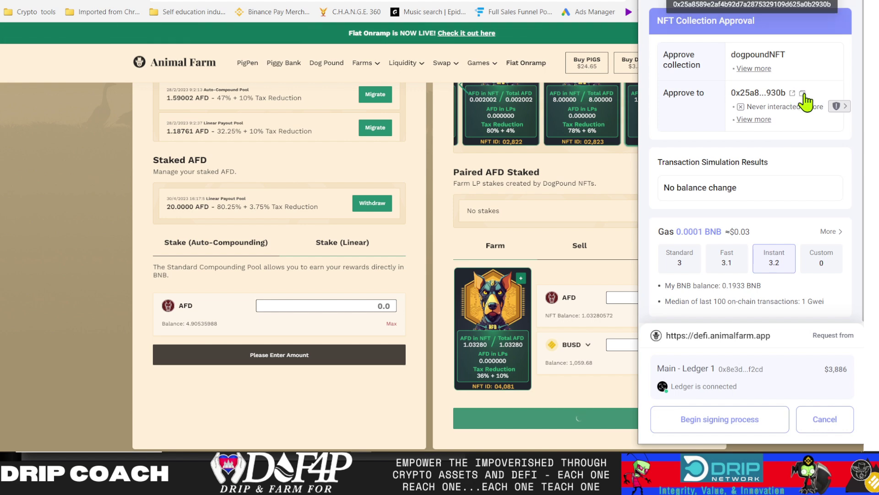
pyautogui.scroll(-1, 746, 178)
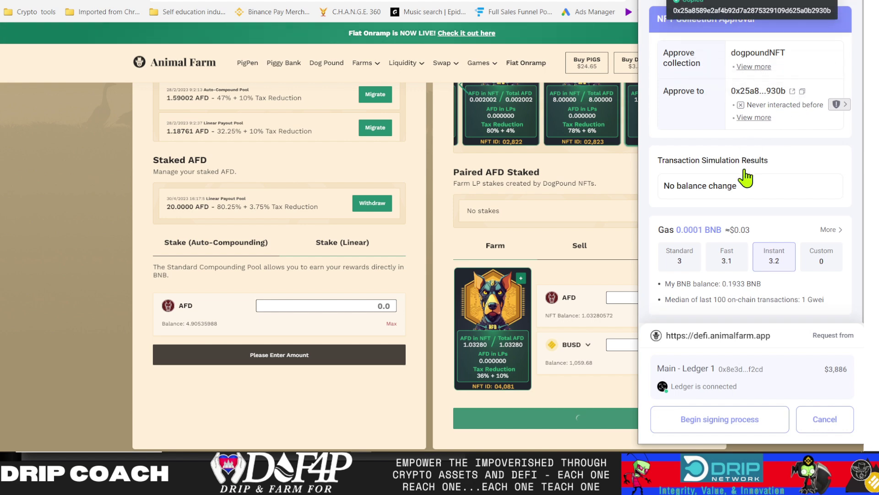
pyautogui.click(713, 421)
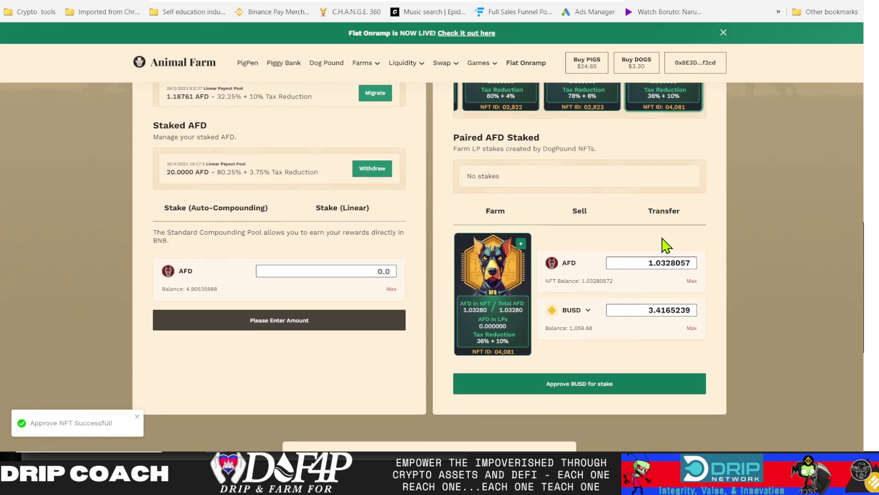
# Refill the form with NFT 04,081's full 1.0328057 AFD and 0.0142649 BNB via Max
pyautogui.scroll(2, 664, 245)
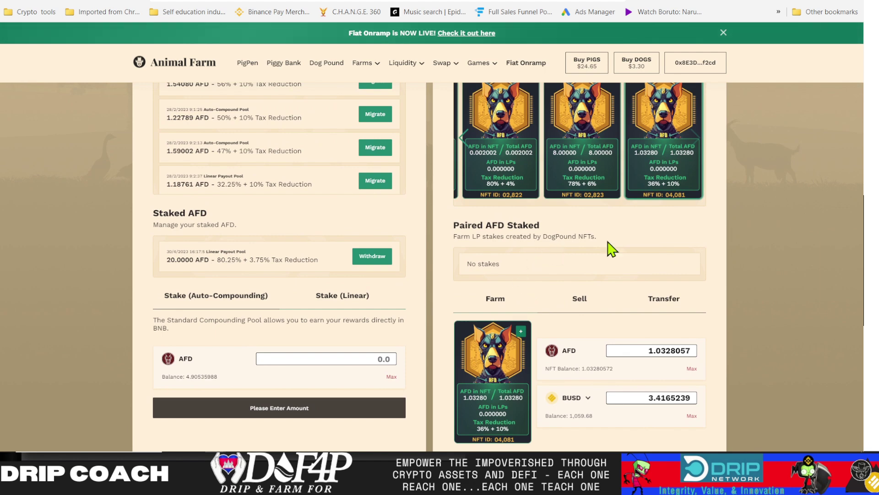
pyautogui.scroll(2, 634, 245)
pyautogui.scroll(-1, 473, 185)
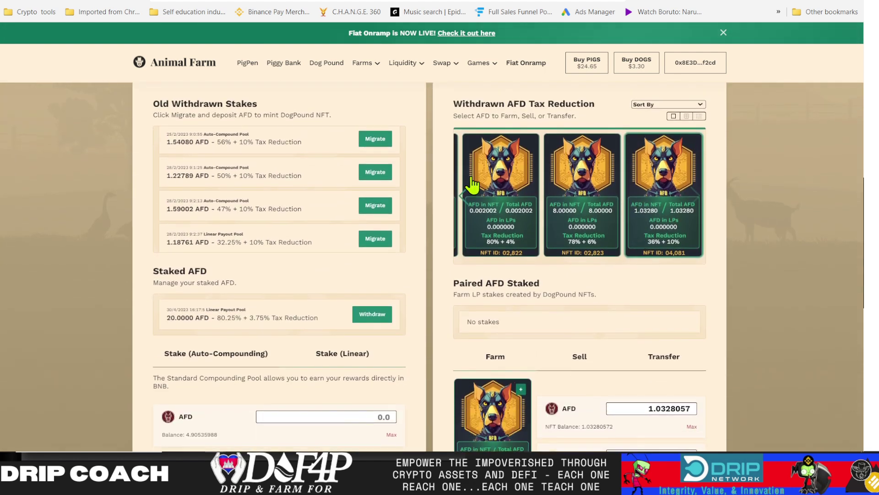
pyautogui.click(478, 77)
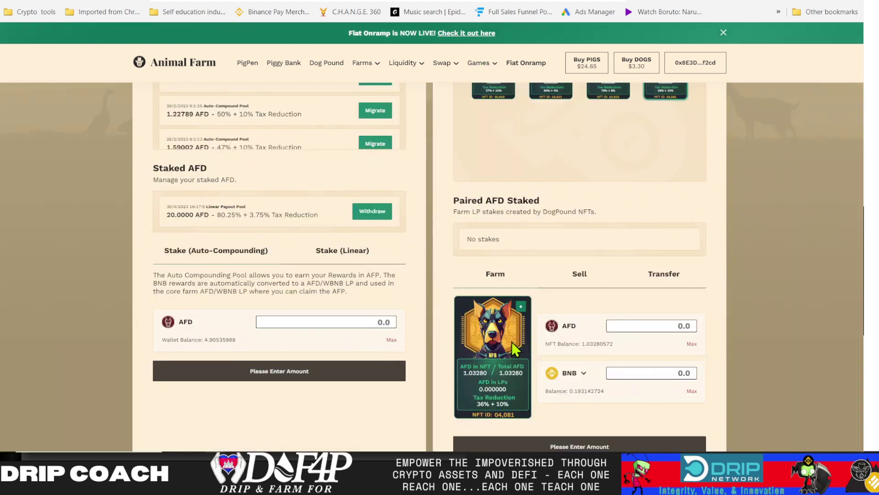
pyautogui.scroll(-1, 614, 308)
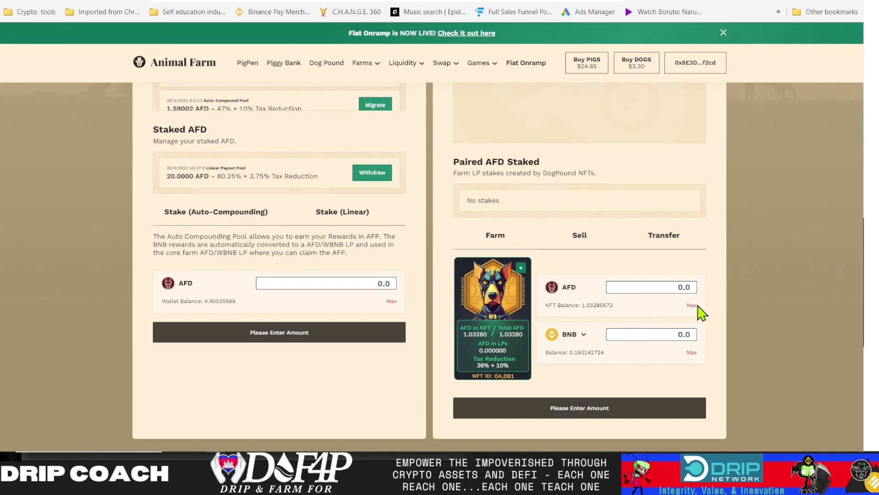
pyautogui.click(693, 306)
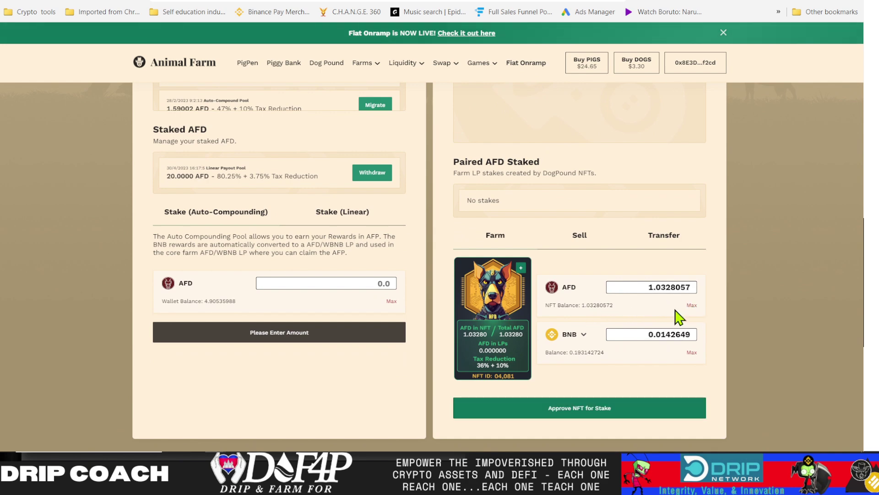
# Open the pairing-token list and dismiss the accidentally opened display projection panel
pyautogui.click(577, 337)
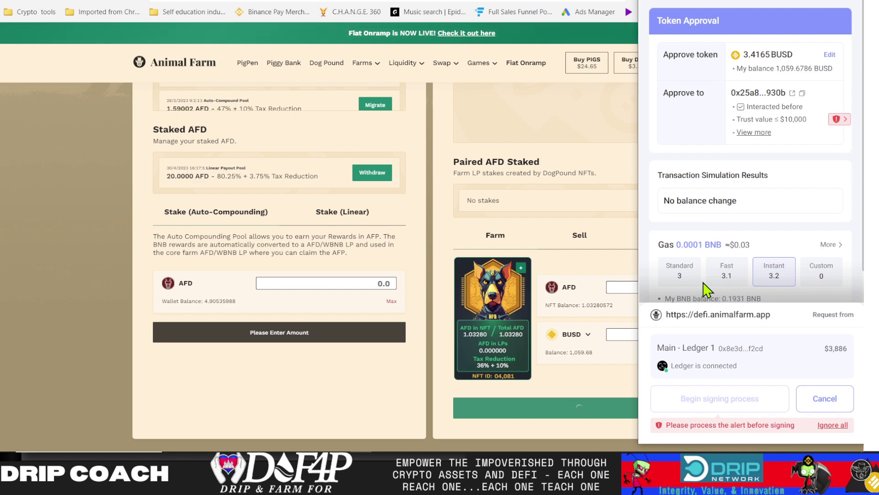
pyautogui.press('super+p')
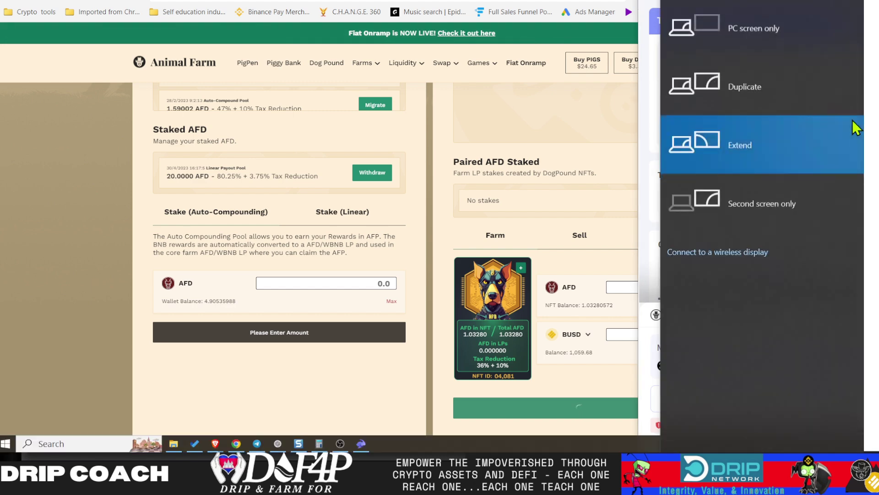
pyautogui.click(596, 111)
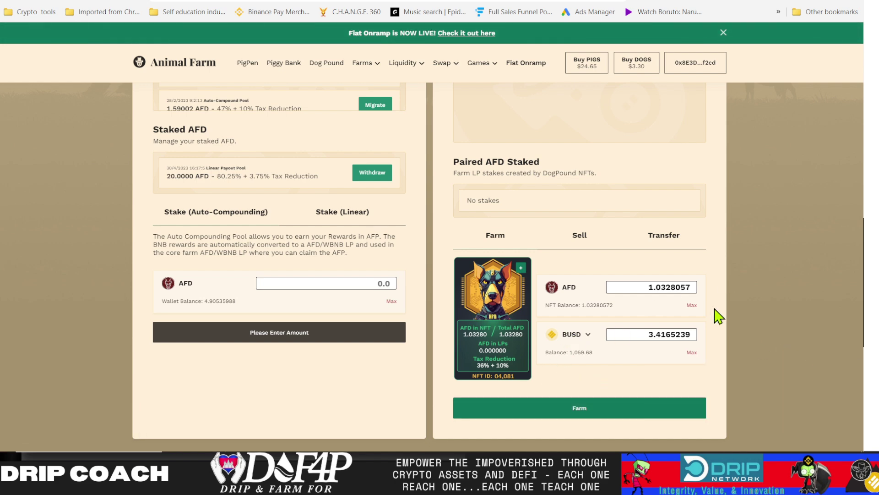
# Close the completed-transaction notice and cycle the withdrawn NFT views back to the small card grid
pyautogui.scroll(1, 577, 302)
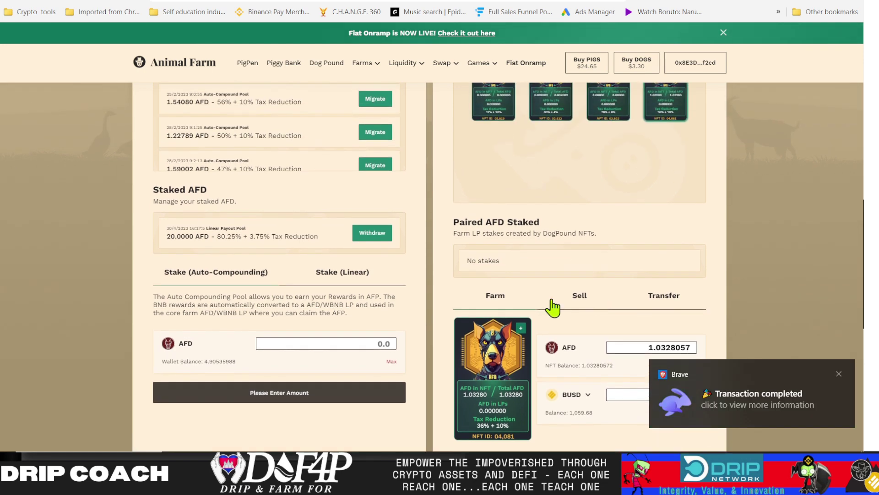
pyautogui.click(839, 373)
pyautogui.scroll(3, 719, 250)
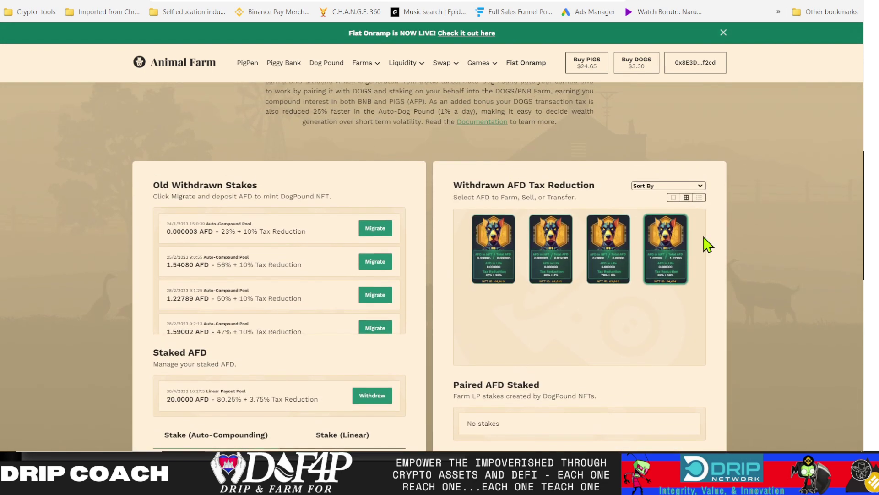
pyautogui.click(698, 198)
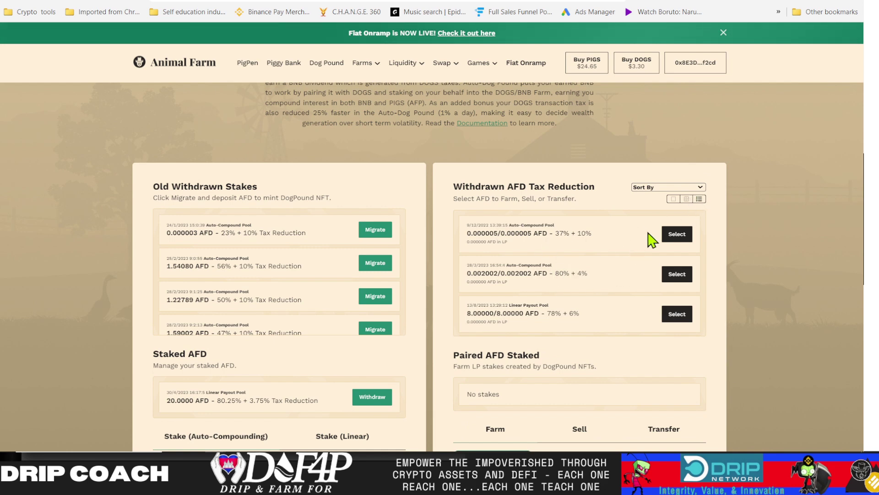
pyautogui.click(686, 199)
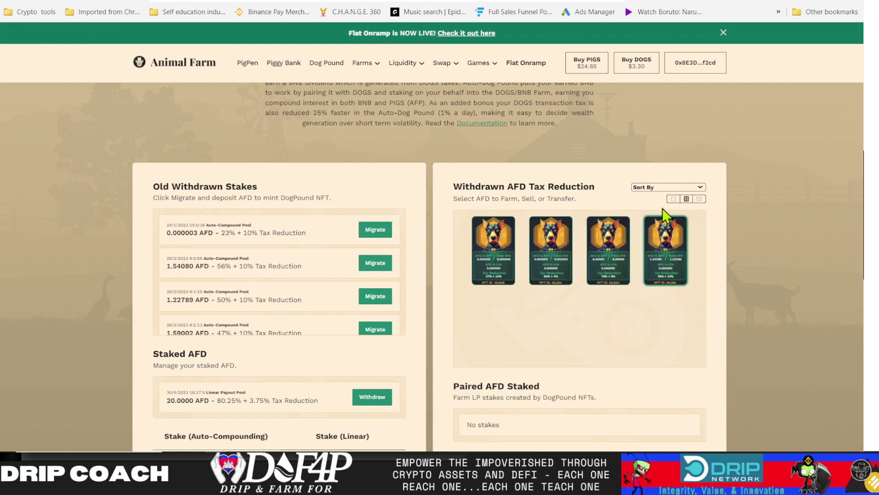
pyautogui.click(673, 200)
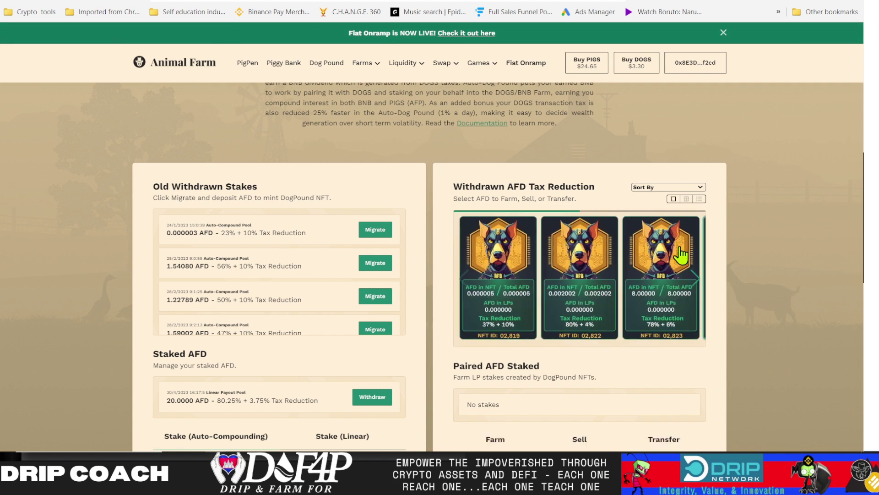
pyautogui.click(687, 200)
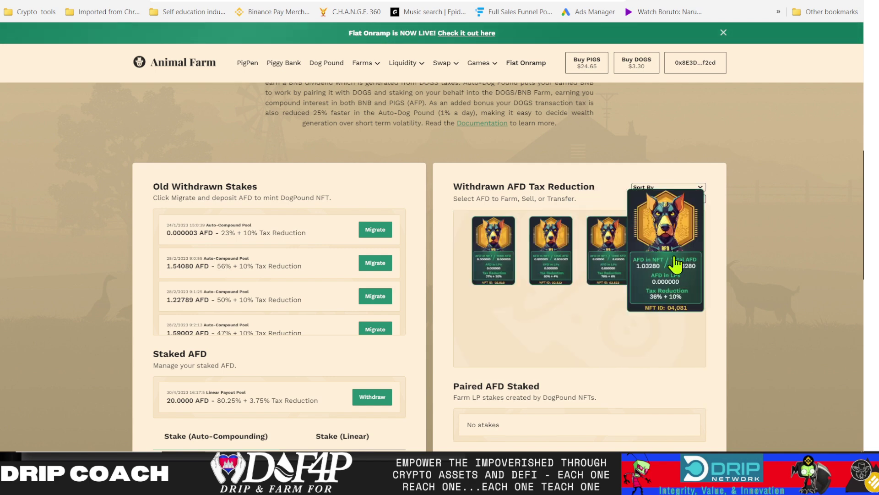
# Select NFT 04,081 instead of 02,819 to farm 1.0328057 AFD with 3.4165239 BUSD
pyautogui.moveTo(612, 278)
pyautogui.scroll(-5, 595, 284)
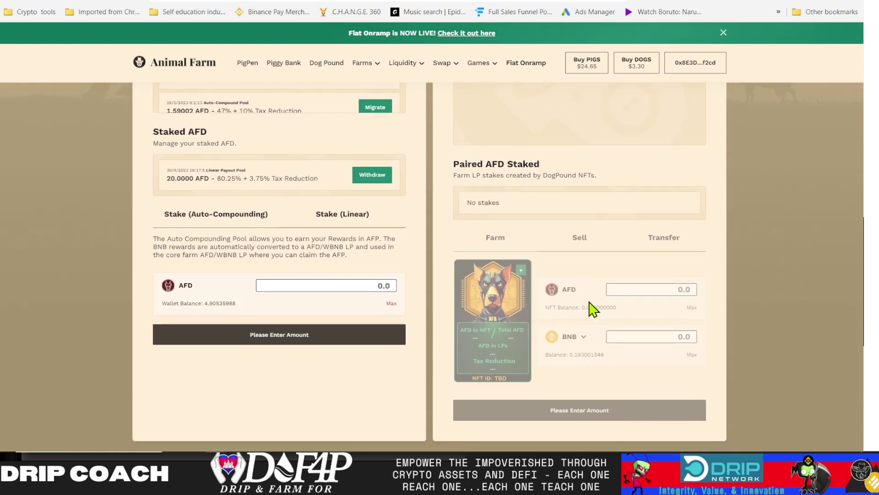
pyautogui.scroll(-2, 577, 302)
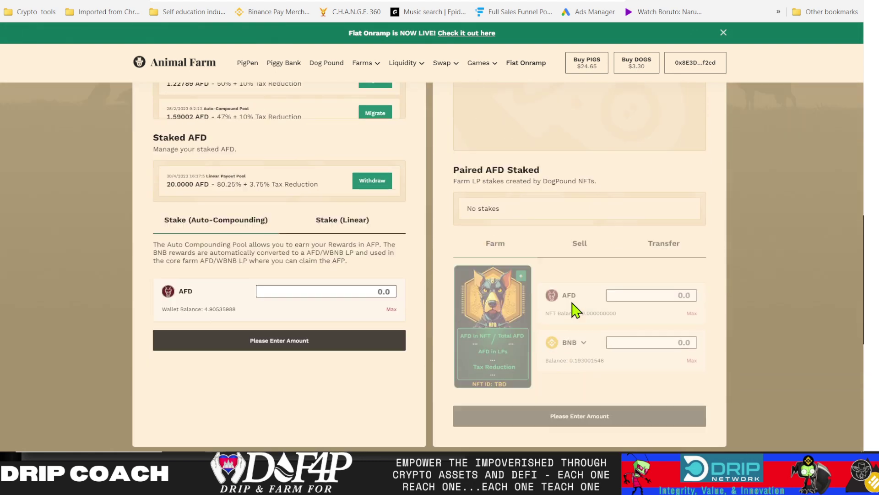
pyautogui.scroll(-1, 572, 304)
pyautogui.scroll(7, 572, 303)
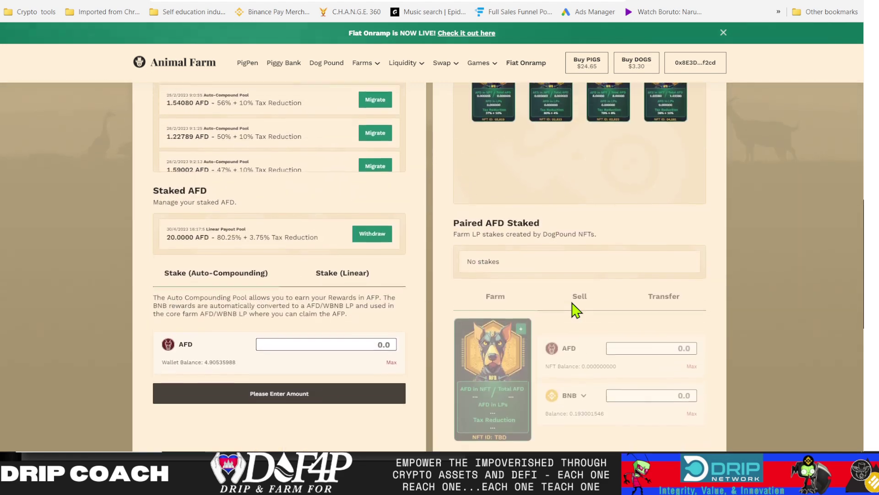
pyautogui.click(498, 206)
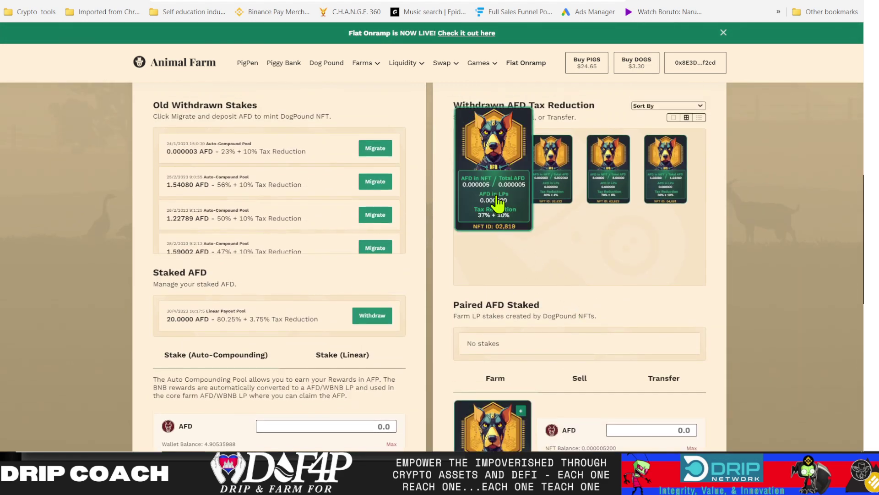
pyautogui.click(667, 181)
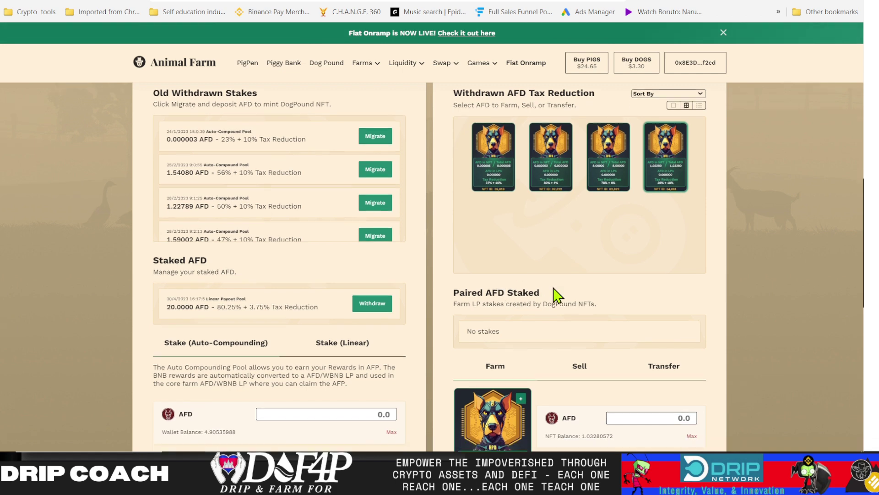
pyautogui.scroll(-1, 555, 295)
pyautogui.scroll(-2, 623, 264)
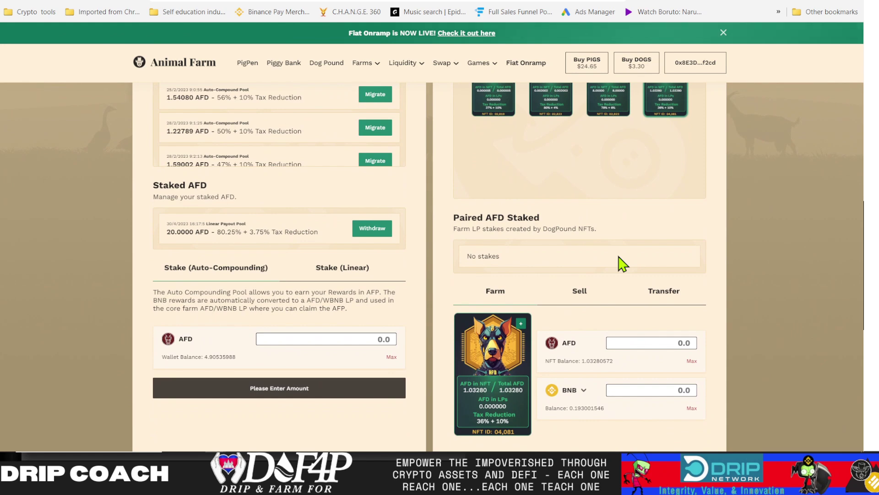
pyautogui.scroll(5, 622, 263)
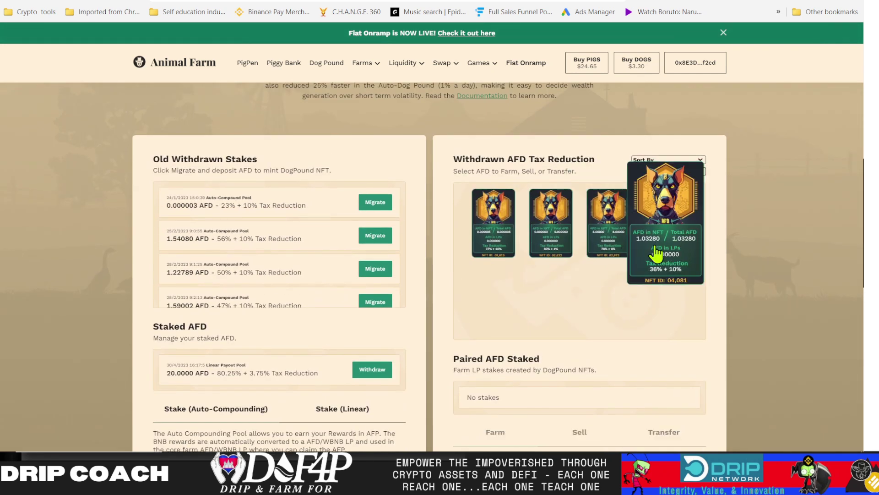
pyautogui.scroll(-4, 649, 289)
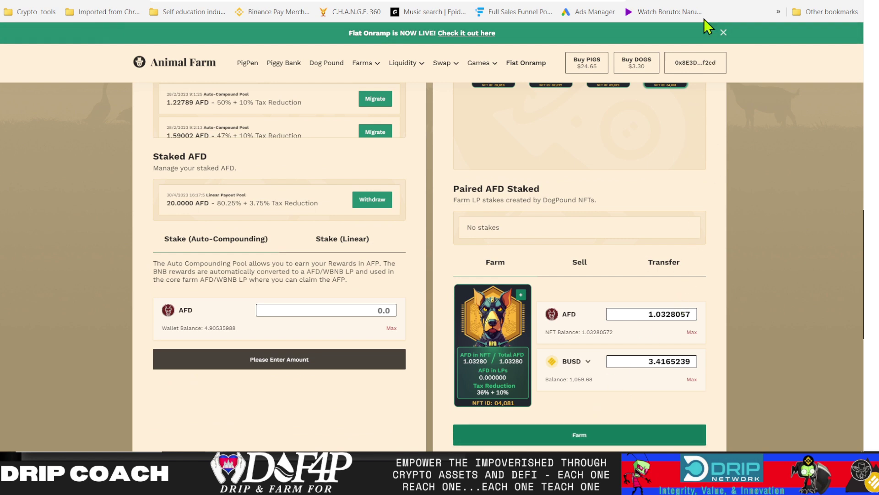
pyautogui.click(685, 2)
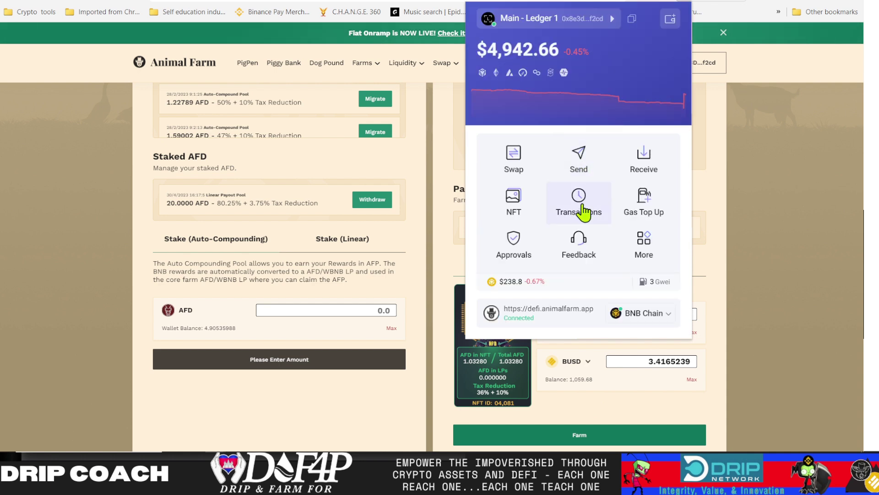
pyautogui.click(583, 208)
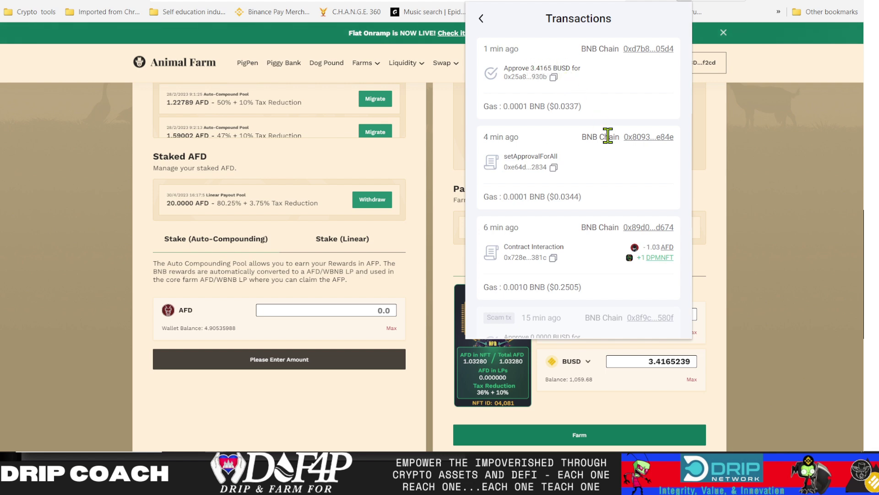
# Farm NFT 04,081 into a BUSD/AFD paired stake, signing the deposit on the Ledger
pyautogui.click(642, 415)
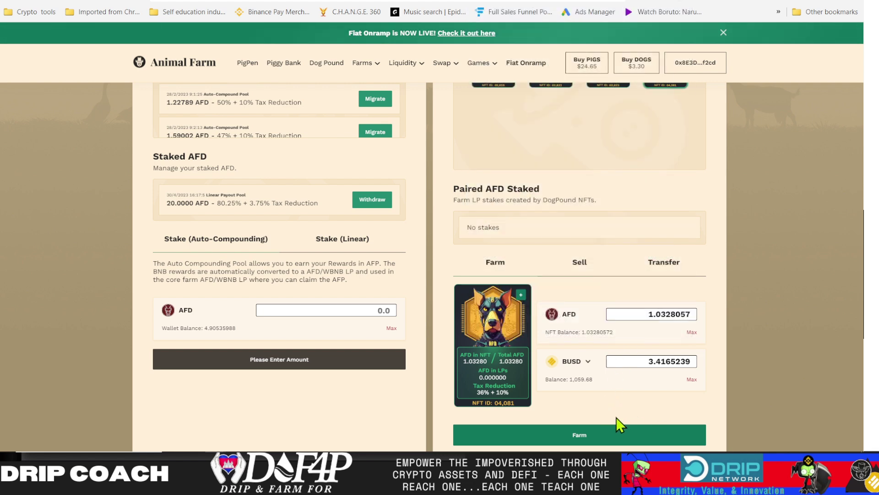
pyautogui.click(582, 438)
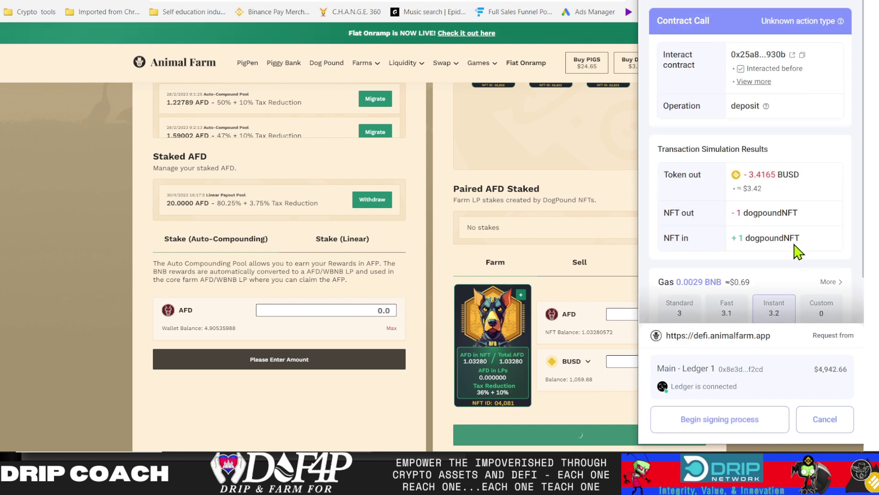
pyautogui.scroll(-1, 773, 192)
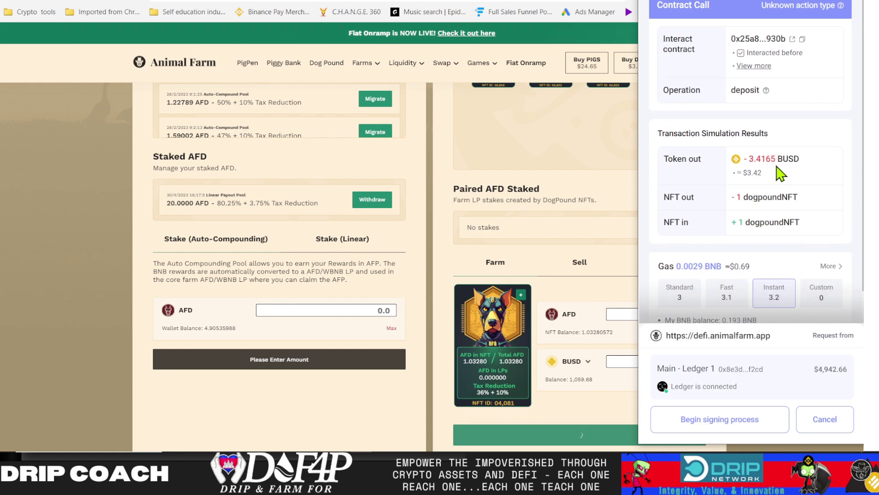
pyautogui.scroll(-1, 760, 174)
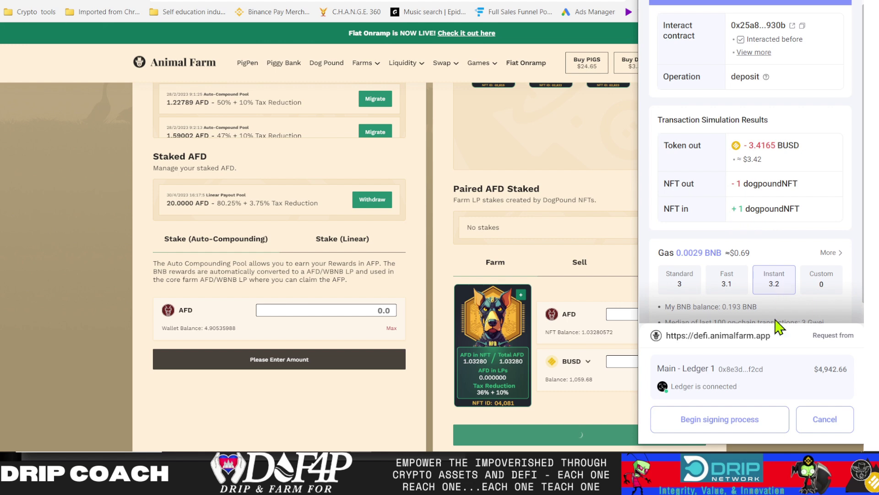
pyautogui.click(733, 428)
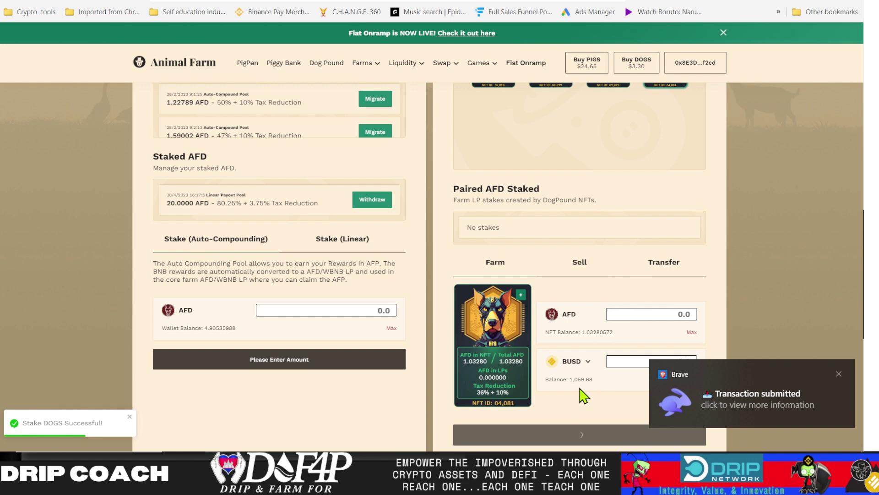
pyautogui.moveTo(568, 379); pyautogui.dragTo(602, 389)
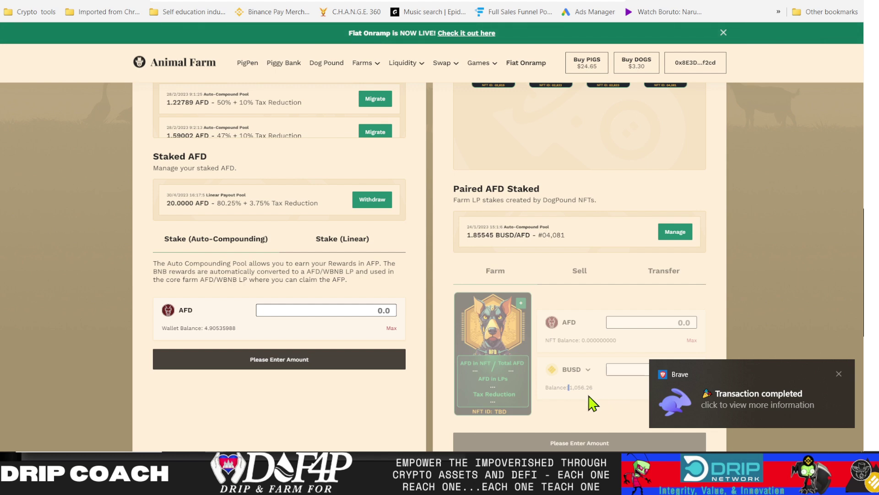
# Dismiss the notification and open management for the 1.85545 BUSD/AFD paired stake
pyautogui.scroll(3, 598, 350)
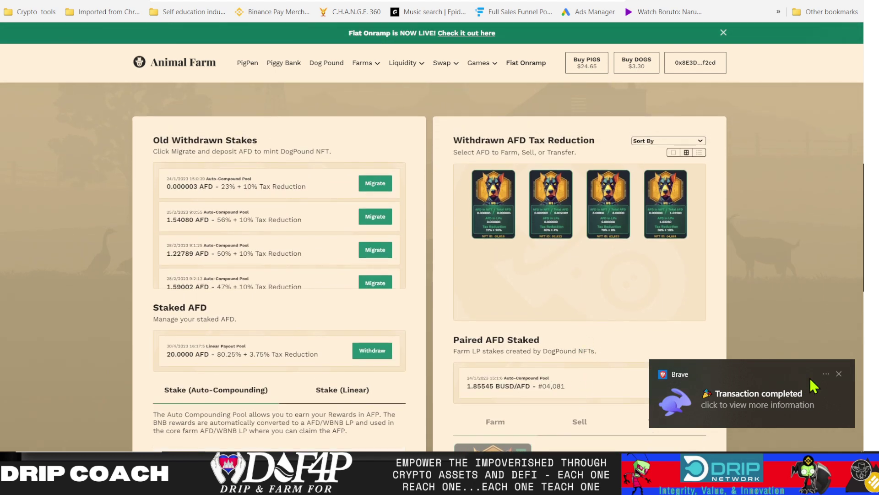
pyautogui.click(843, 371)
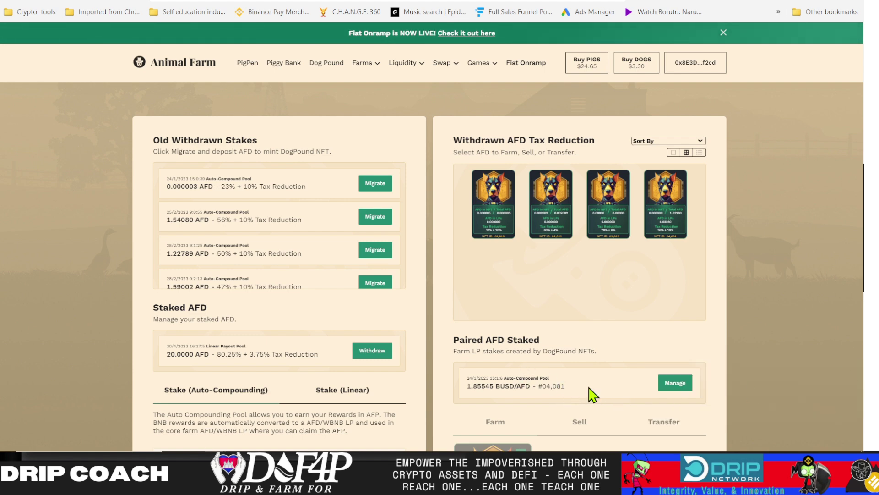
pyautogui.click(678, 385)
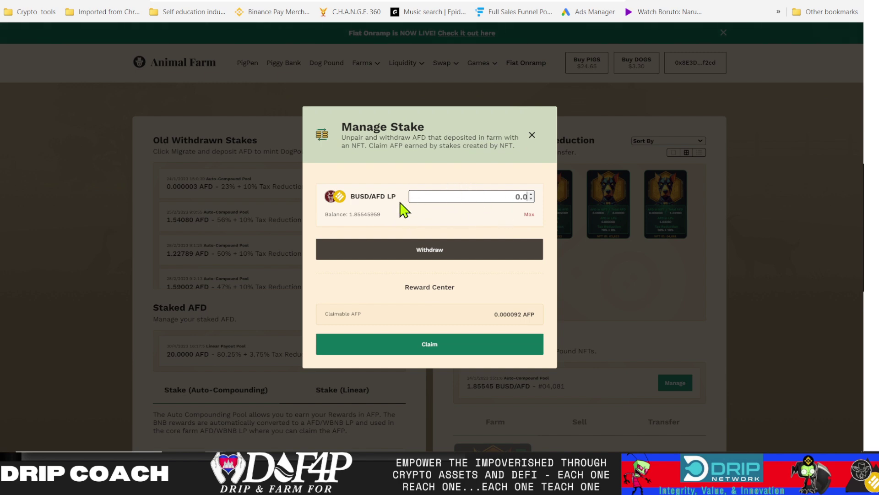
# Withdraw 0.3554595 BUSD/AFD LP from NFT 04,081's stake via Ledger signing, leaving 1.49995 staked
pyautogui.click(528, 215)
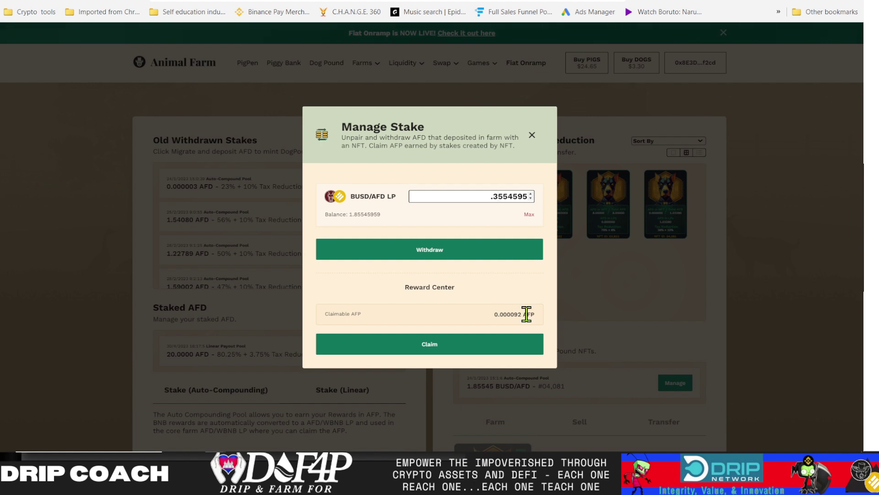
pyautogui.click(429, 250)
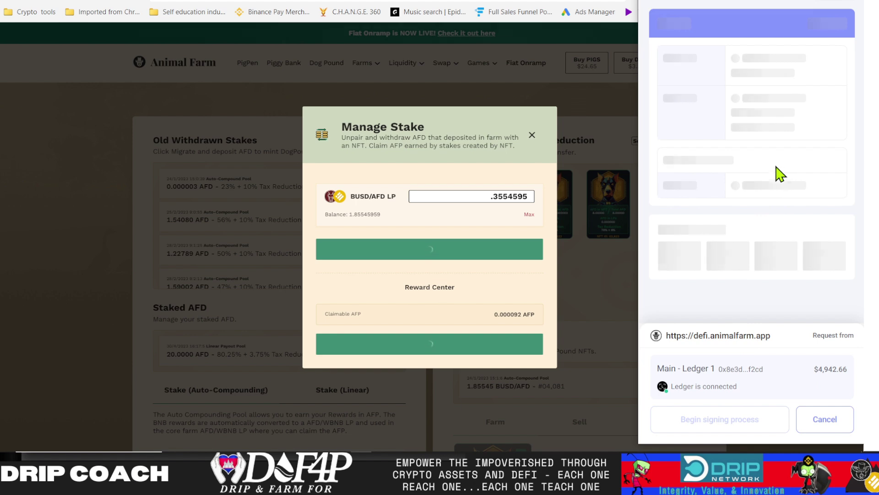
pyautogui.scroll(-2, 773, 277)
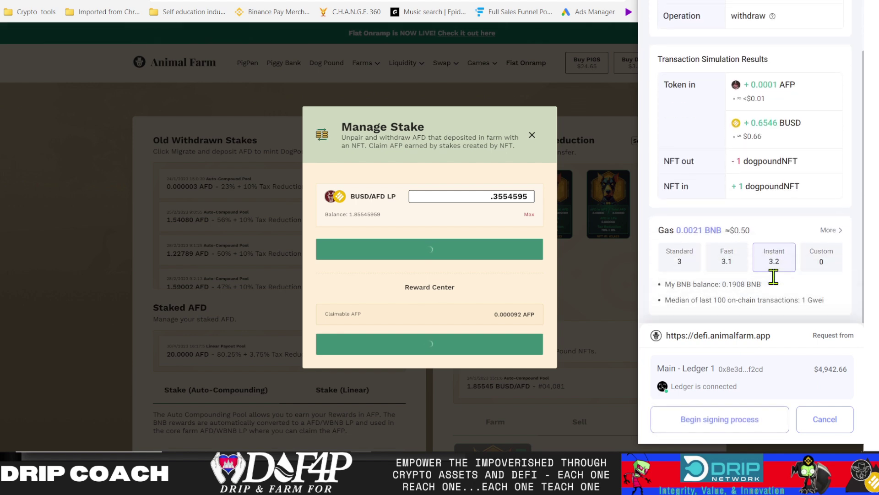
pyautogui.click(706, 430)
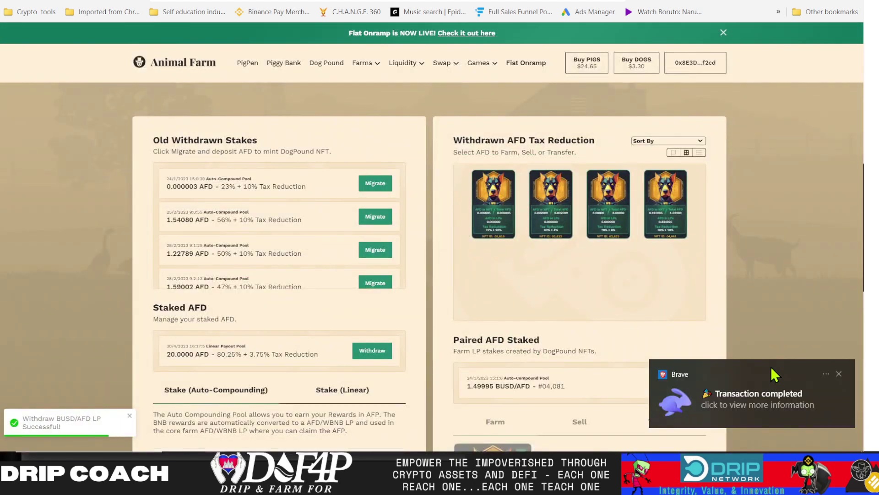
pyautogui.click(840, 373)
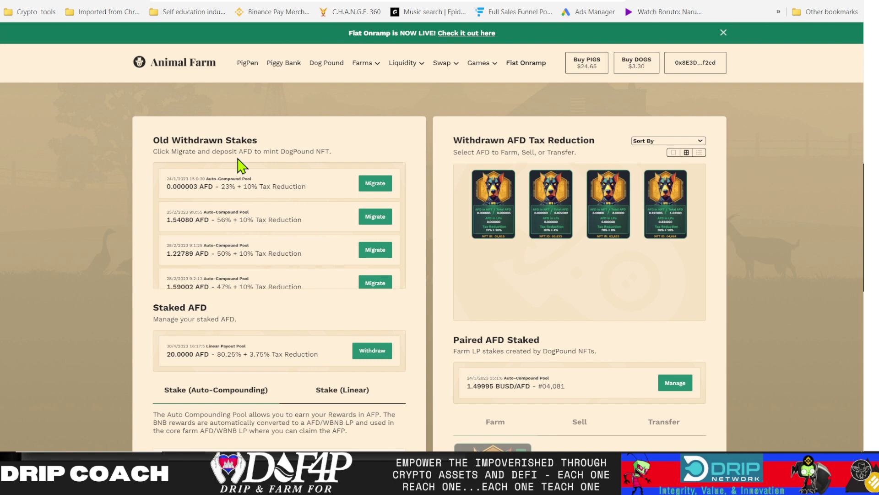
pyautogui.scroll(-1, 485, 320)
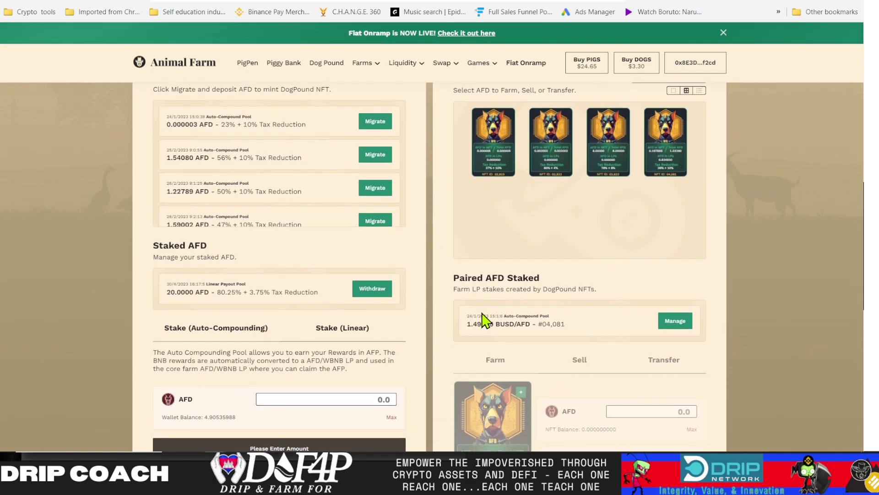
pyautogui.scroll(1, 485, 320)
pyautogui.scroll(1, 484, 320)
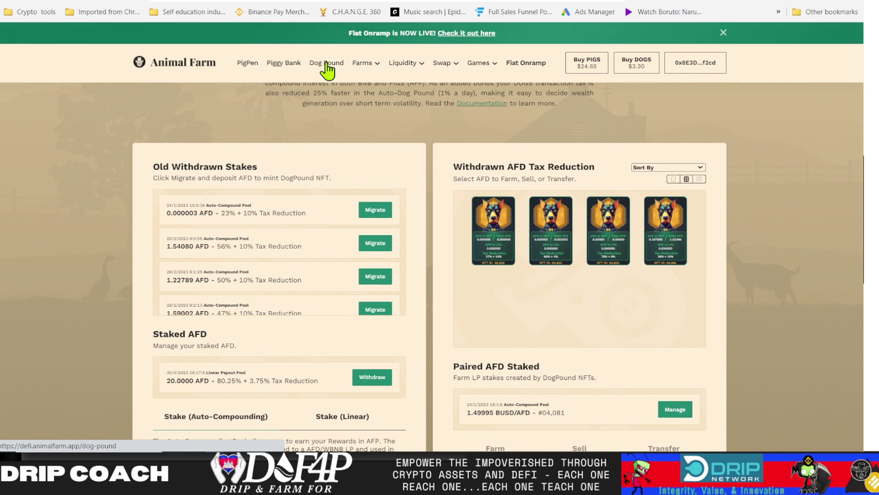
pyautogui.click(375, 82)
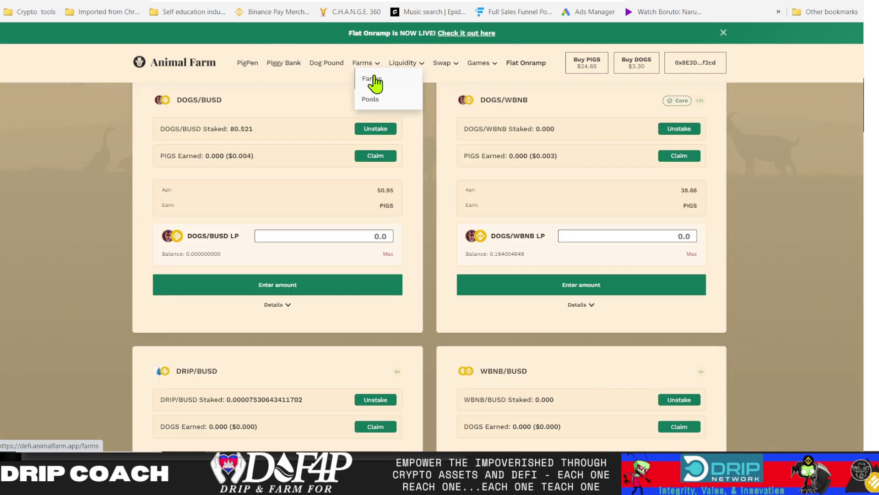
pyautogui.scroll(1, 238, 183)
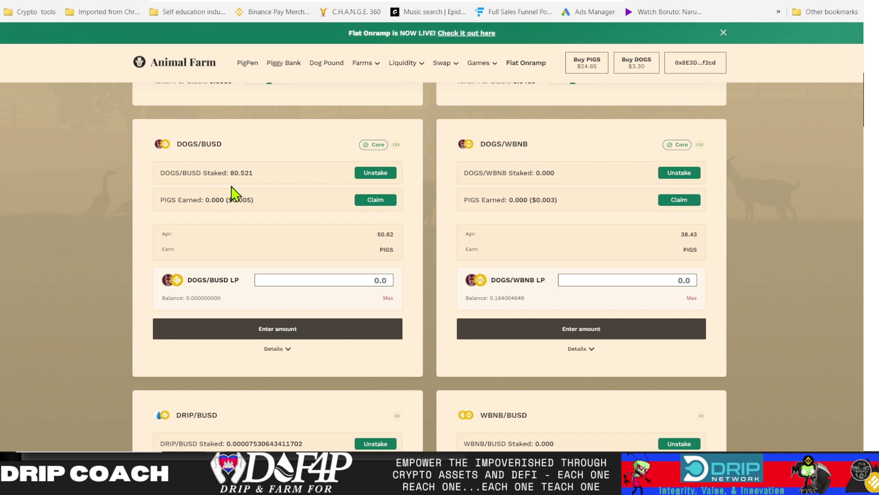
pyautogui.scroll(4, 231, 192)
pyautogui.moveTo(358, 78)
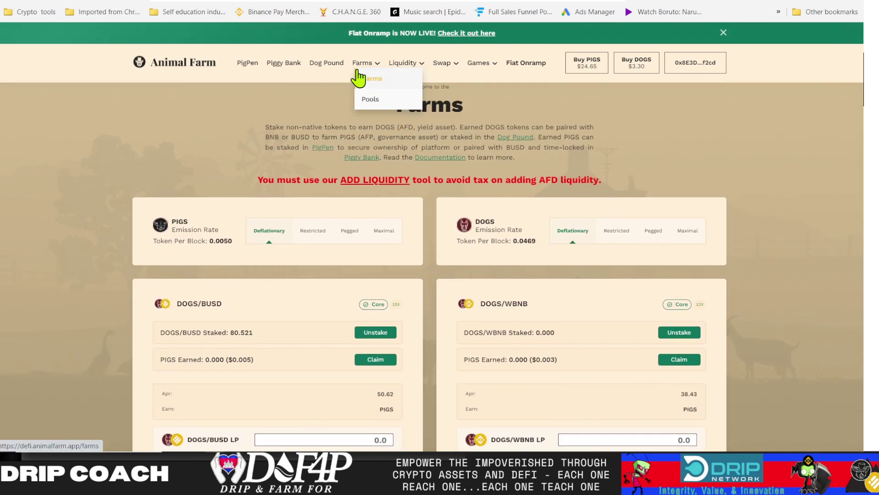
# Return to the Dog Pound page and locate the Paired AFD Staked Farm panel
pyautogui.click(334, 66)
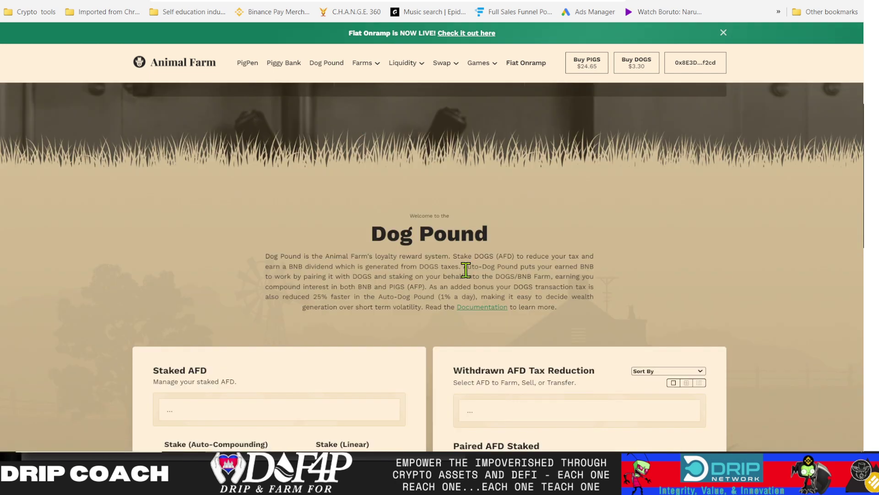
pyautogui.scroll(-6, 465, 212)
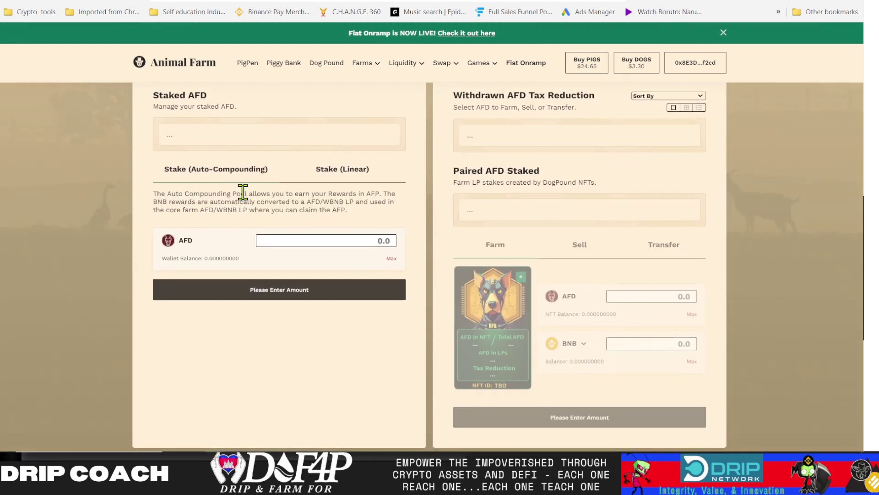
pyautogui.scroll(2, 244, 196)
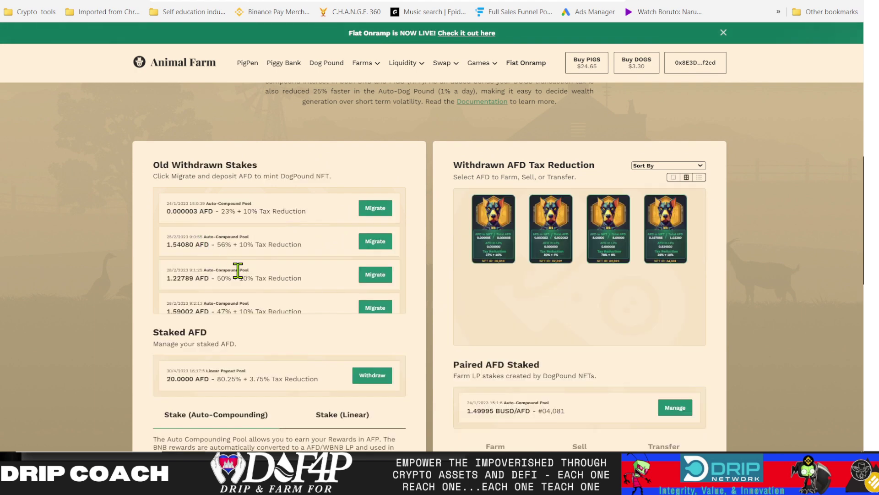
pyautogui.scroll(-2, 238, 270)
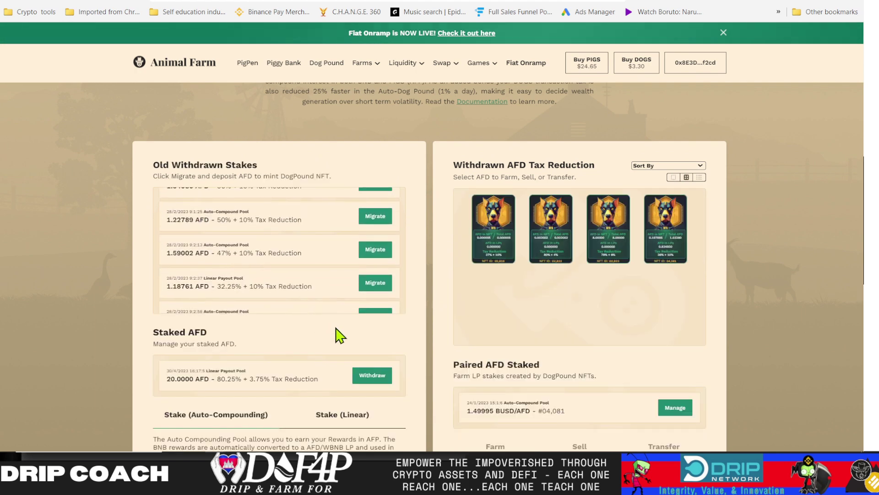
pyautogui.scroll(-1, 339, 336)
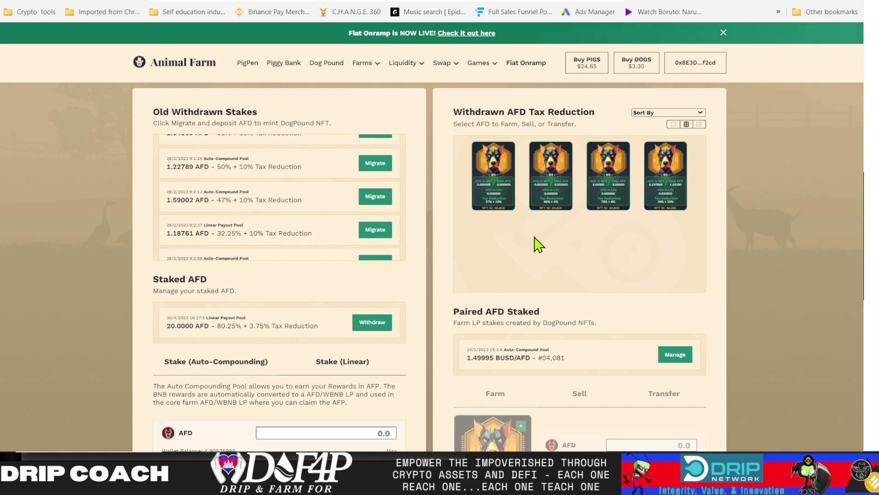
pyautogui.scroll(-3, 520, 288)
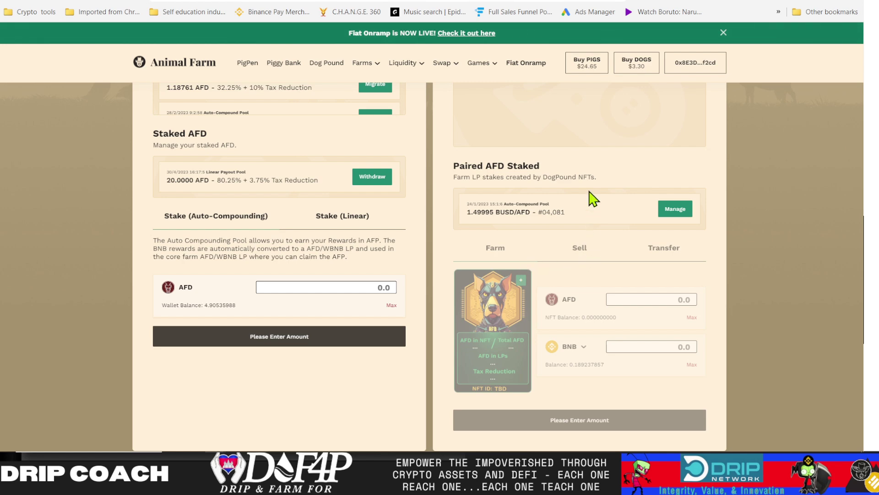
pyautogui.scroll(2, 593, 219)
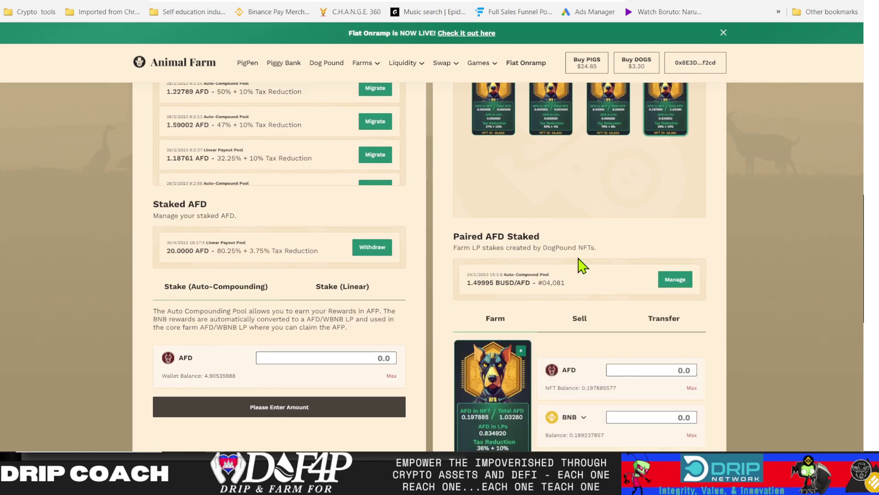
# Change the farm's pairing token from BNB to WBNB in the token list
pyautogui.click(581, 323)
pyautogui.scroll(-2, 568, 366)
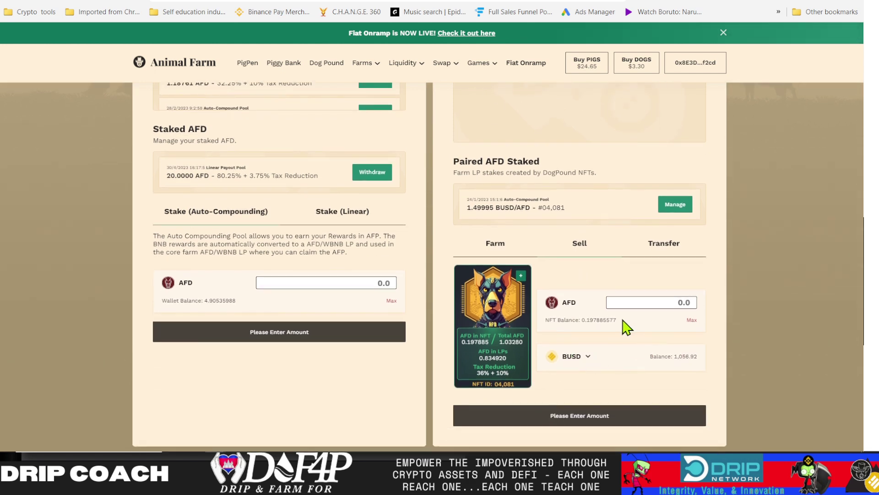
pyautogui.click(587, 360)
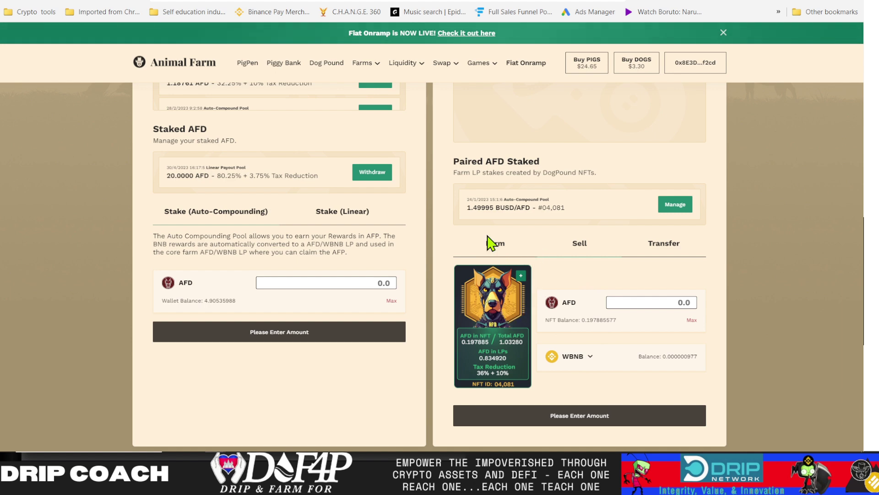
pyautogui.scroll(1, 487, 238)
pyautogui.scroll(1, 487, 235)
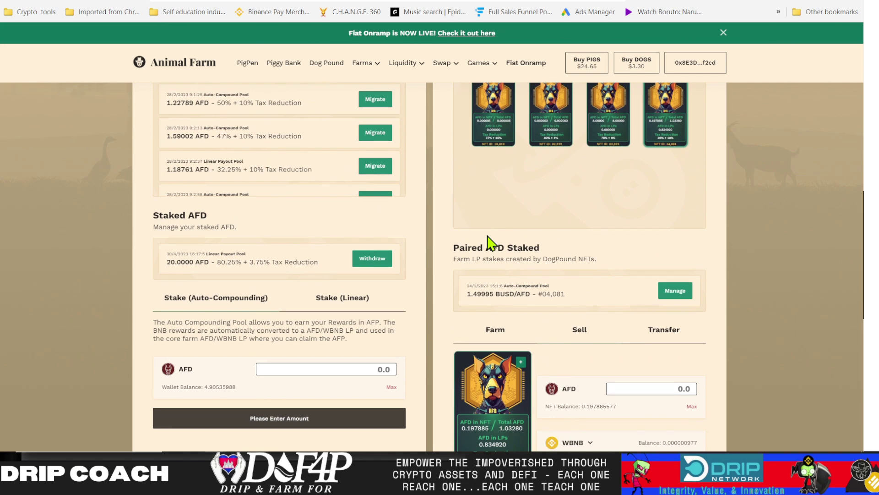
# Check the 4.90535988 AFD wallet balance and show the Stake (Linear) Standard Compounding Pool paying BNB
pyautogui.scroll(2, 297, 255)
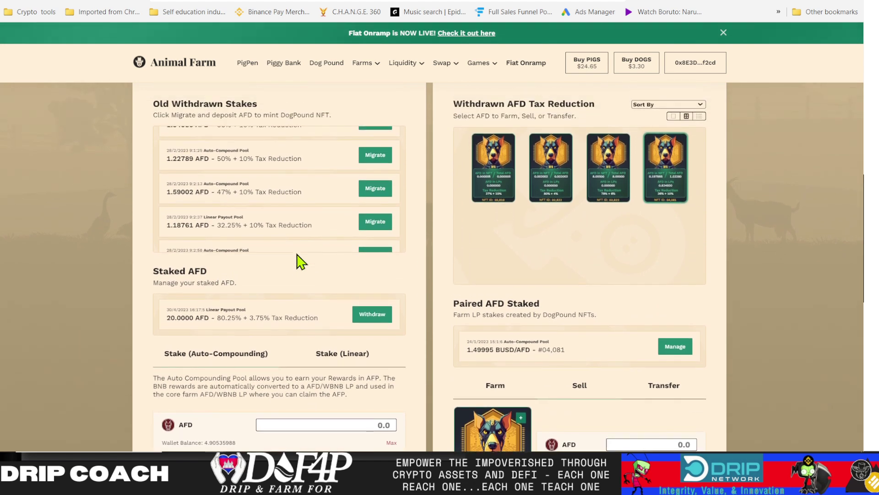
pyautogui.scroll(-5, 251, 362)
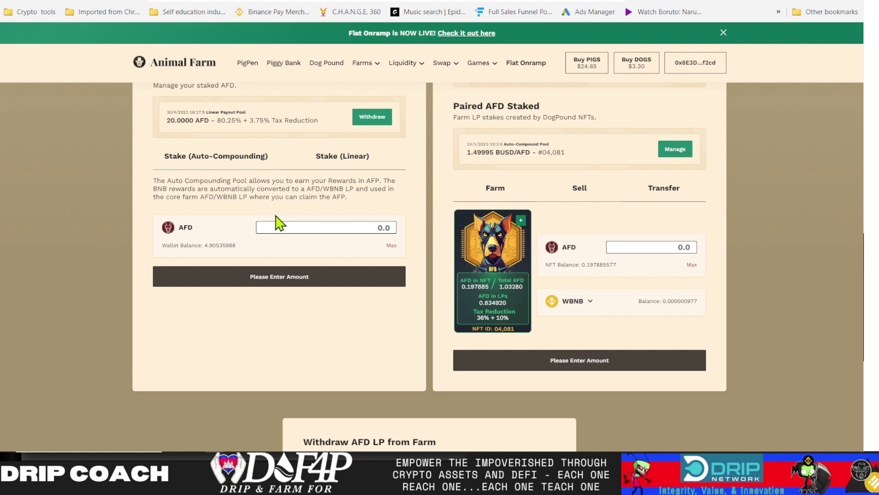
pyautogui.moveTo(202, 246); pyautogui.dragTo(235, 250)
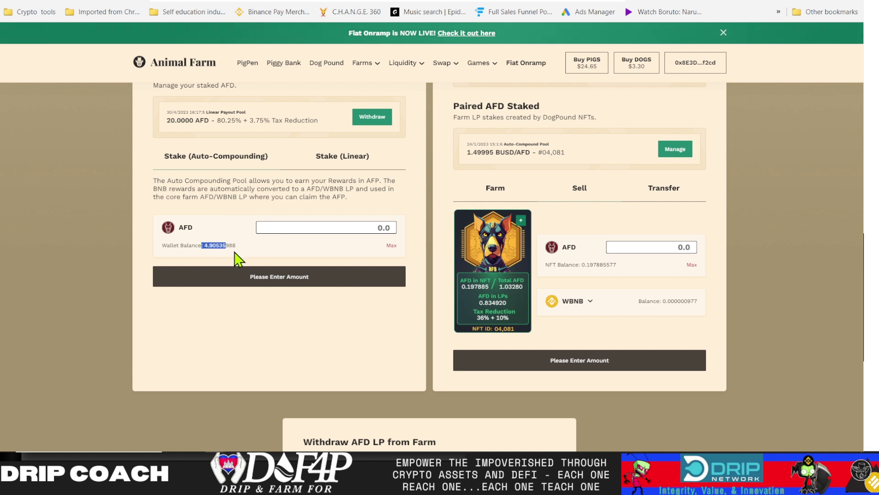
pyautogui.click(220, 257)
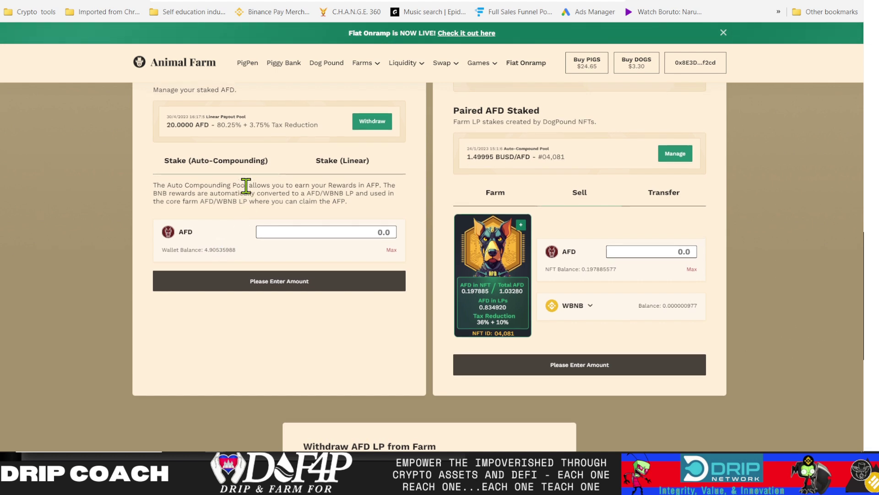
pyautogui.scroll(1, 244, 184)
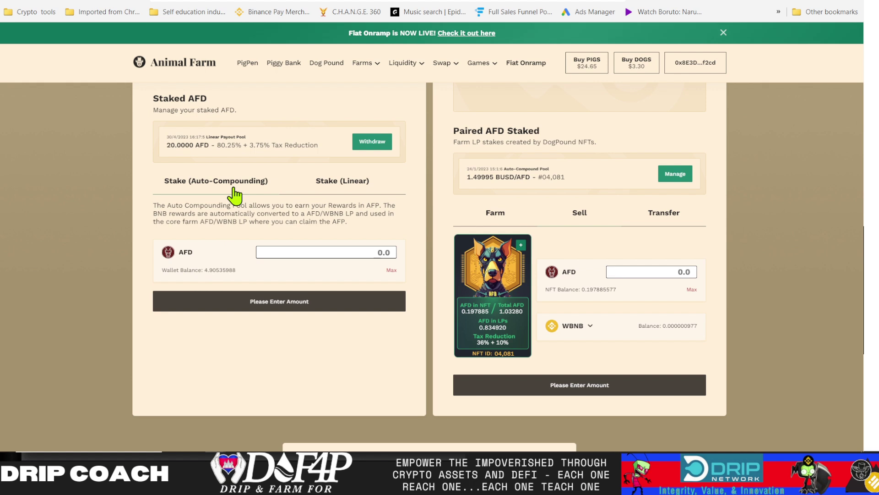
pyautogui.click(333, 187)
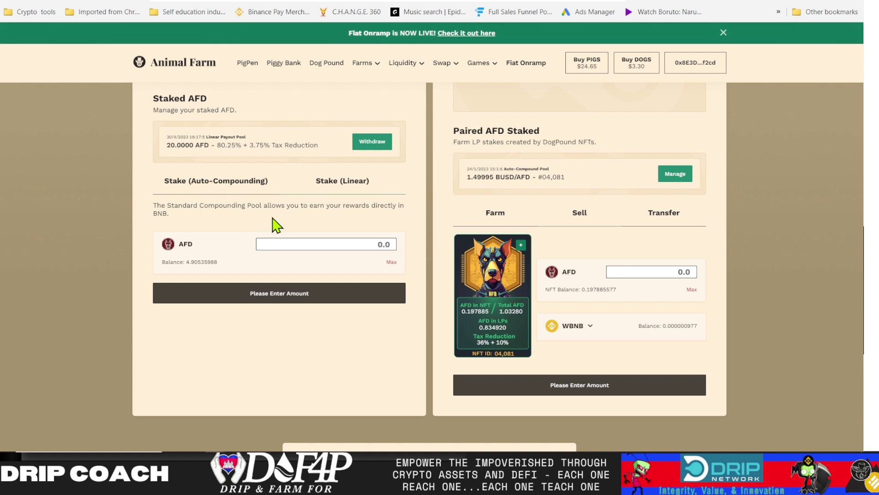
pyautogui.scroll(1, 281, 216)
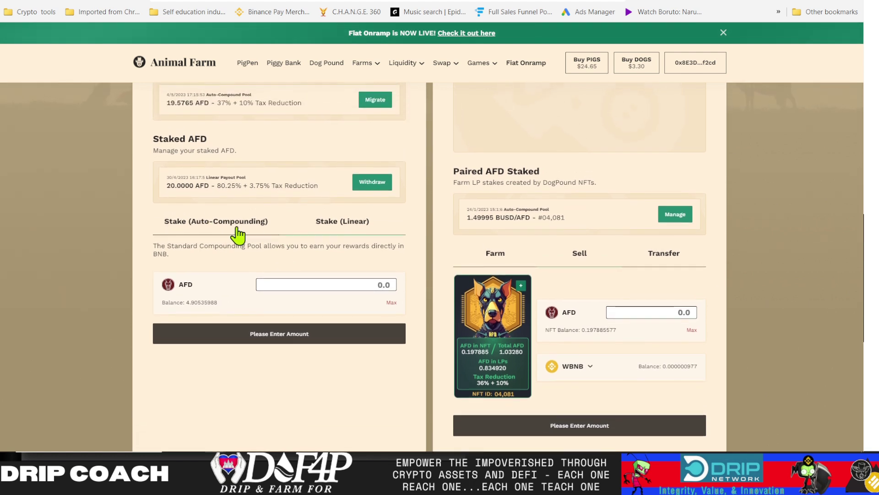
pyautogui.scroll(-1, 233, 236)
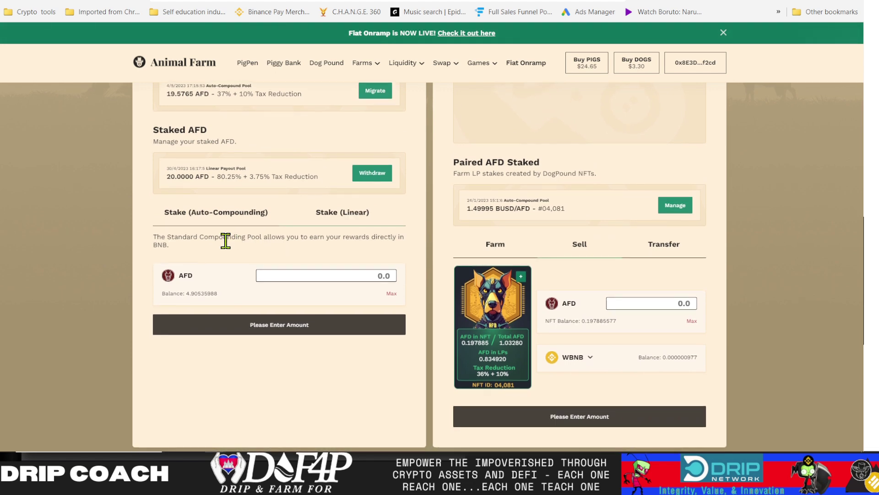
pyautogui.scroll(1, 228, 244)
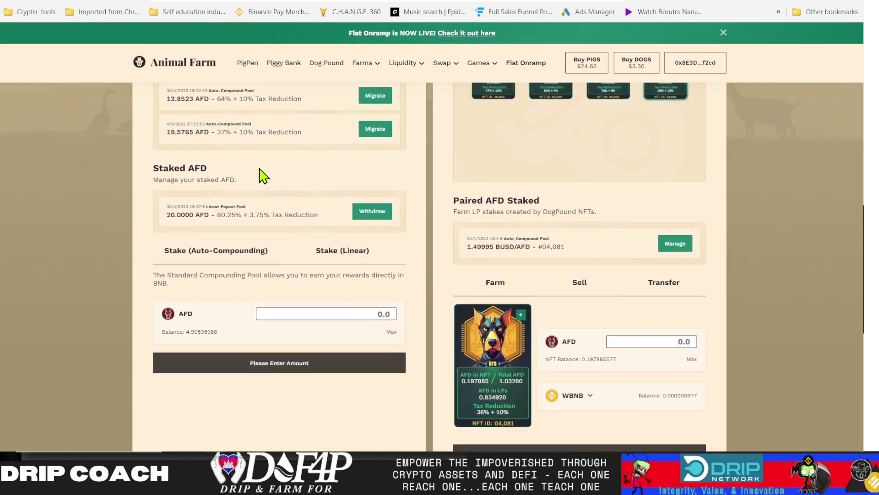
pyautogui.scroll(2, 263, 176)
pyautogui.scroll(1, 284, 193)
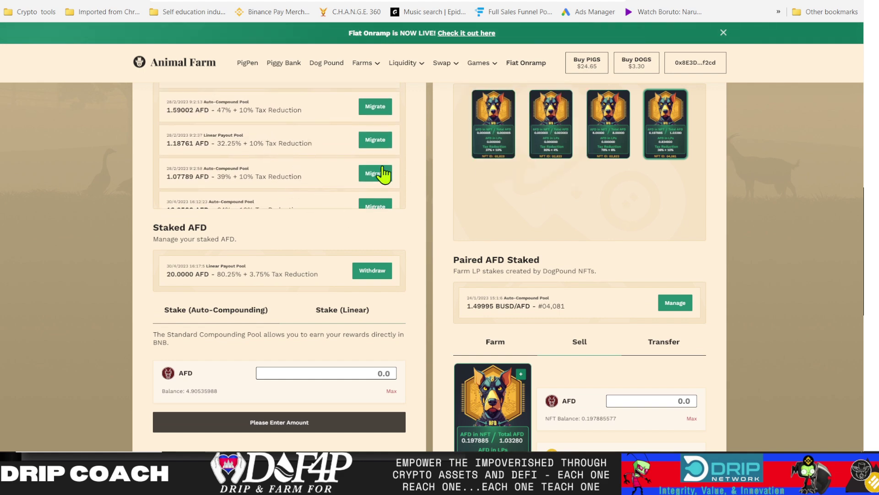
pyautogui.scroll(-1, 259, 261)
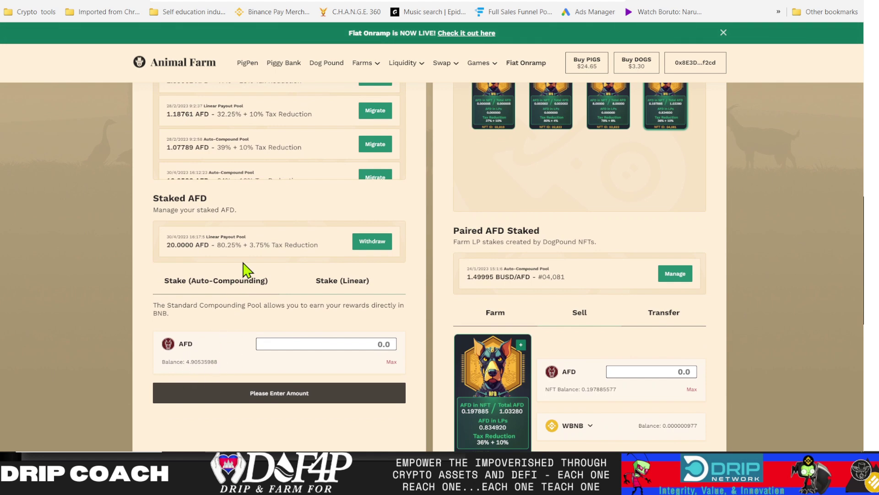
pyautogui.scroll(1, 256, 239)
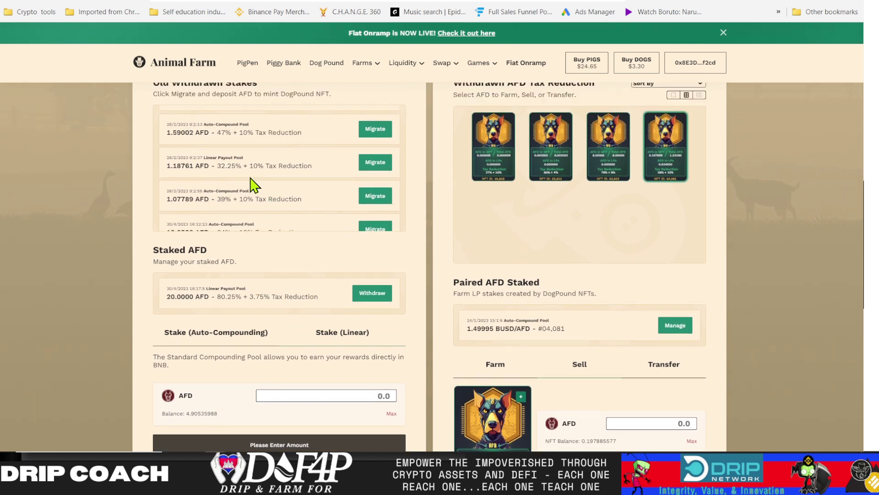
pyautogui.scroll(-1, 251, 179)
pyautogui.scroll(-1, 250, 176)
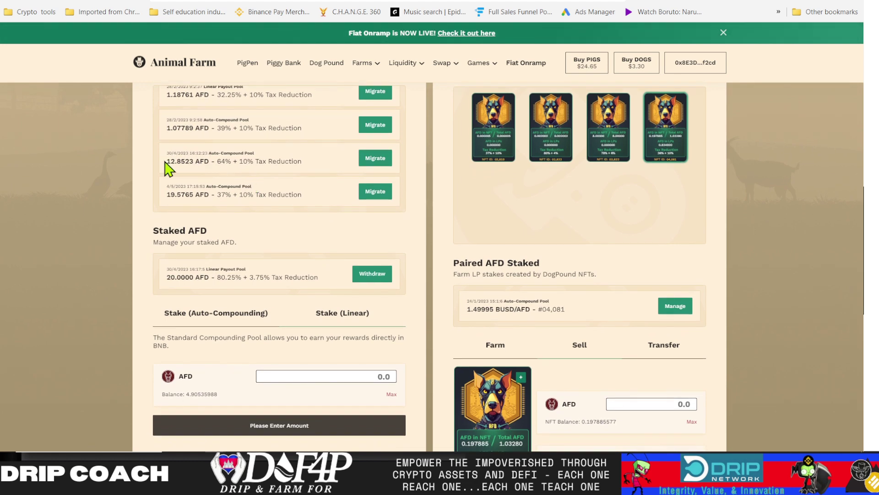
pyautogui.moveTo(166, 161); pyautogui.dragTo(206, 160)
pyautogui.click(366, 276)
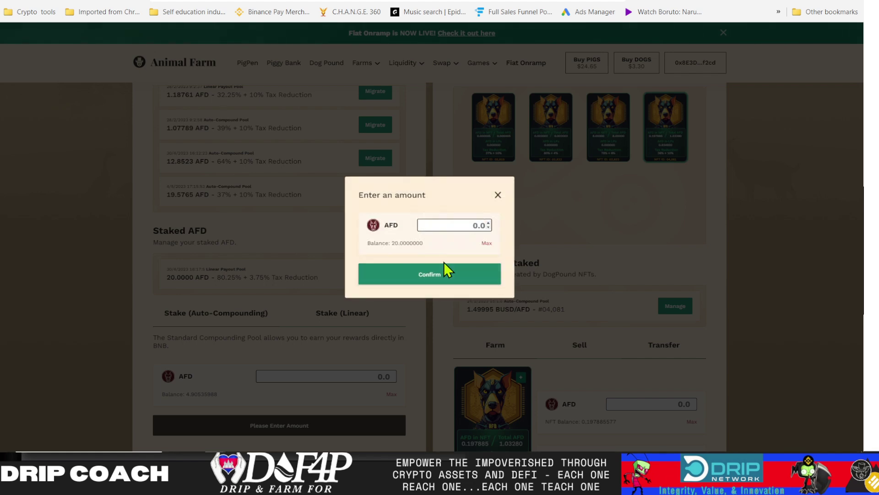
pyautogui.click(485, 243)
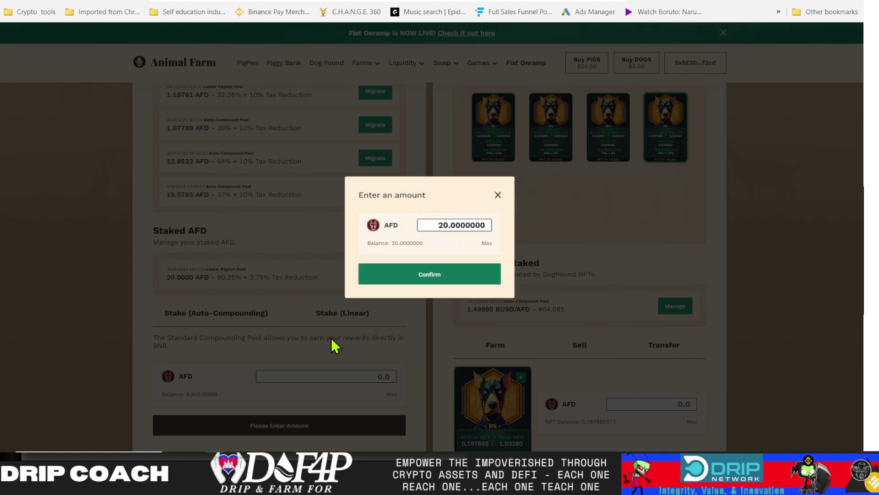
pyautogui.click(498, 195)
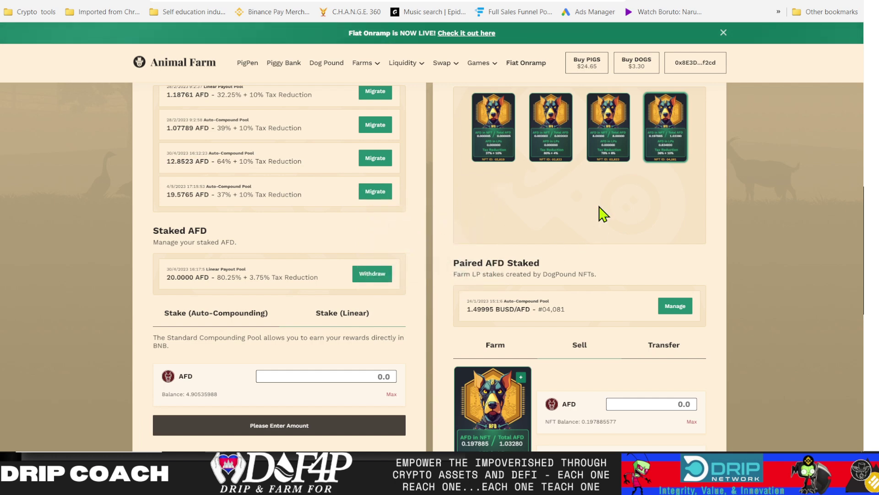
pyautogui.scroll(3, 557, 270)
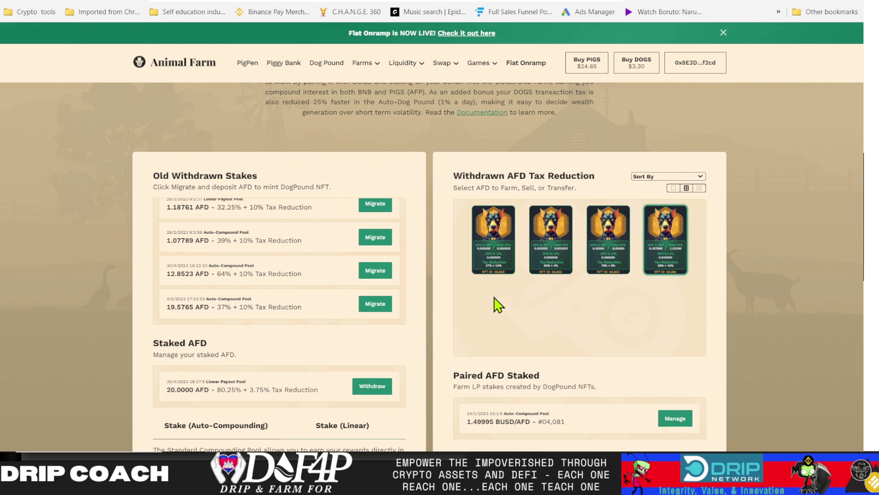
pyautogui.scroll(-5, 496, 305)
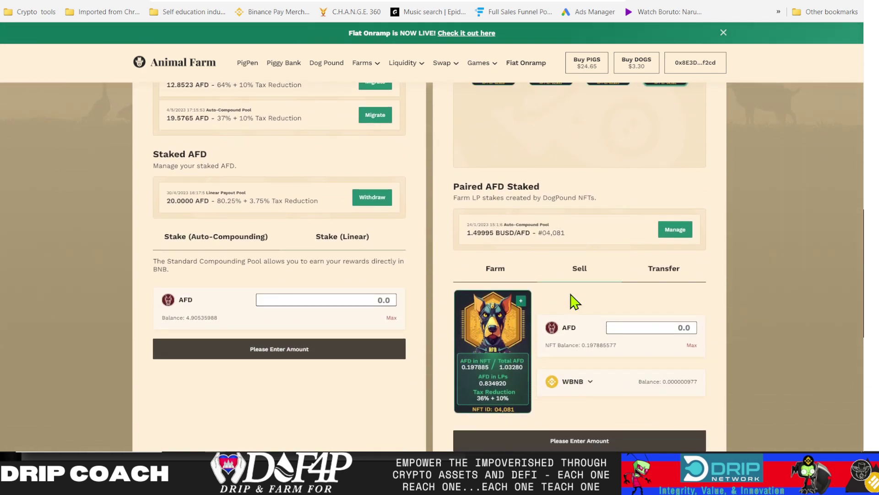